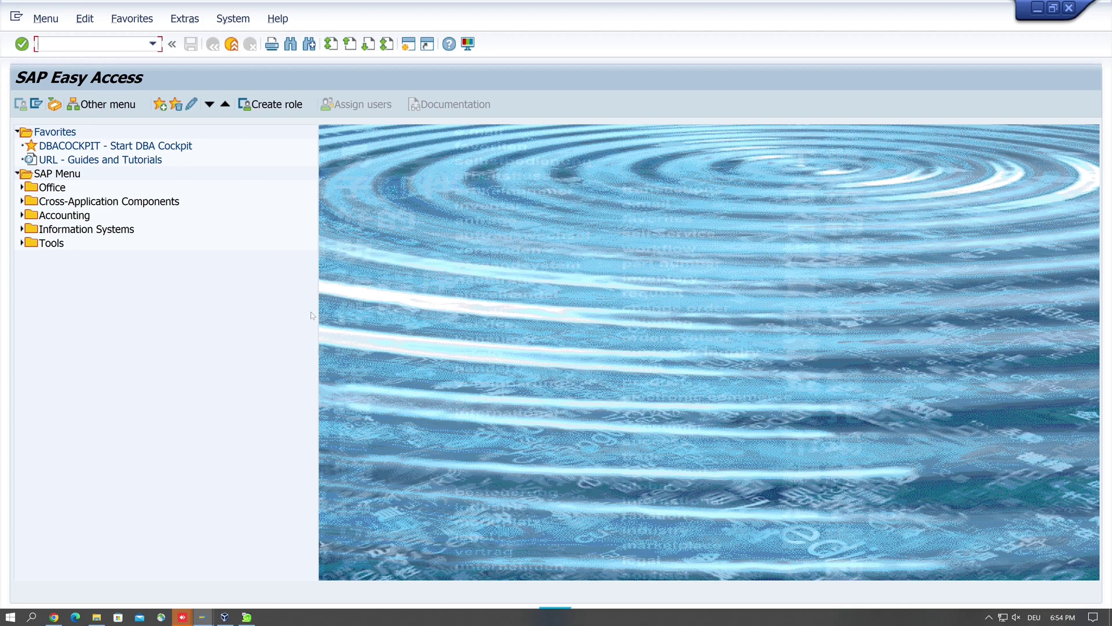
Step: Run se16 on table SBOOK and list its entries, showing 200 booking records
{"action": "left_click", "coordinate": [239, 271]}
{"action": "left_click", "coordinate": [105, 43]}
{"action": "type", "text": "se16"}
{"action": "key", "text": "Return"}
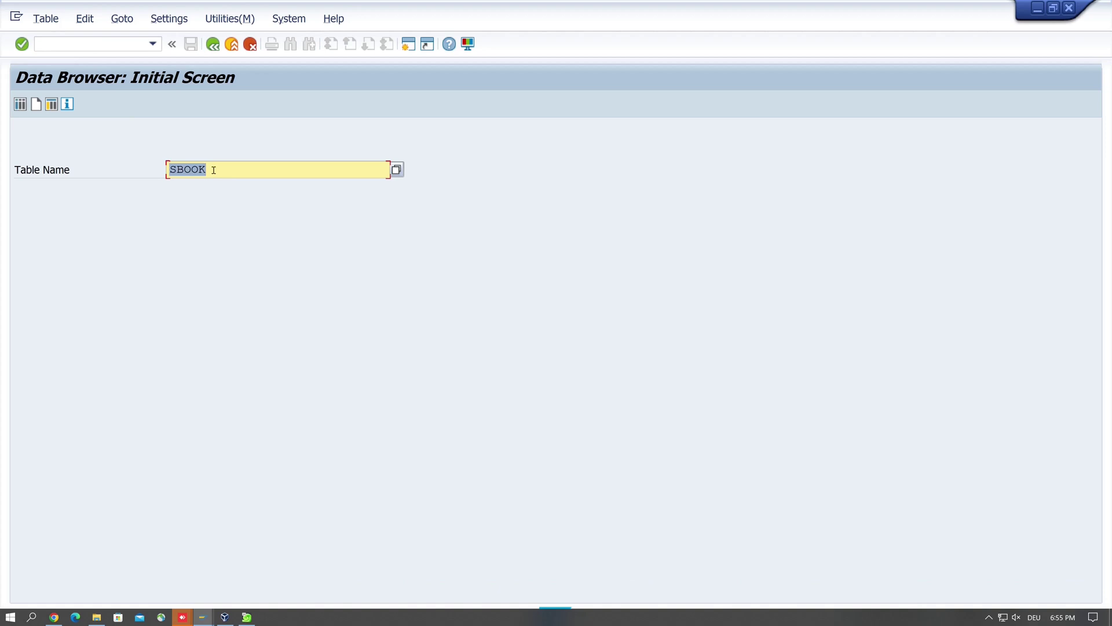
{"action": "left_click", "coordinate": [20, 104]}
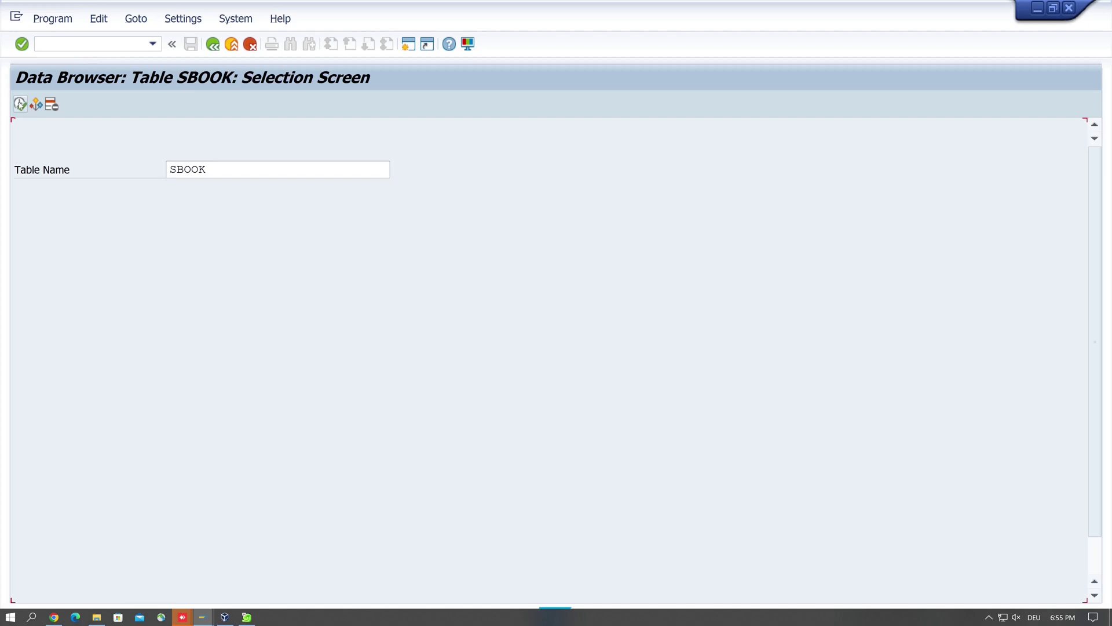
{"action": "left_click", "coordinate": [19, 104]}
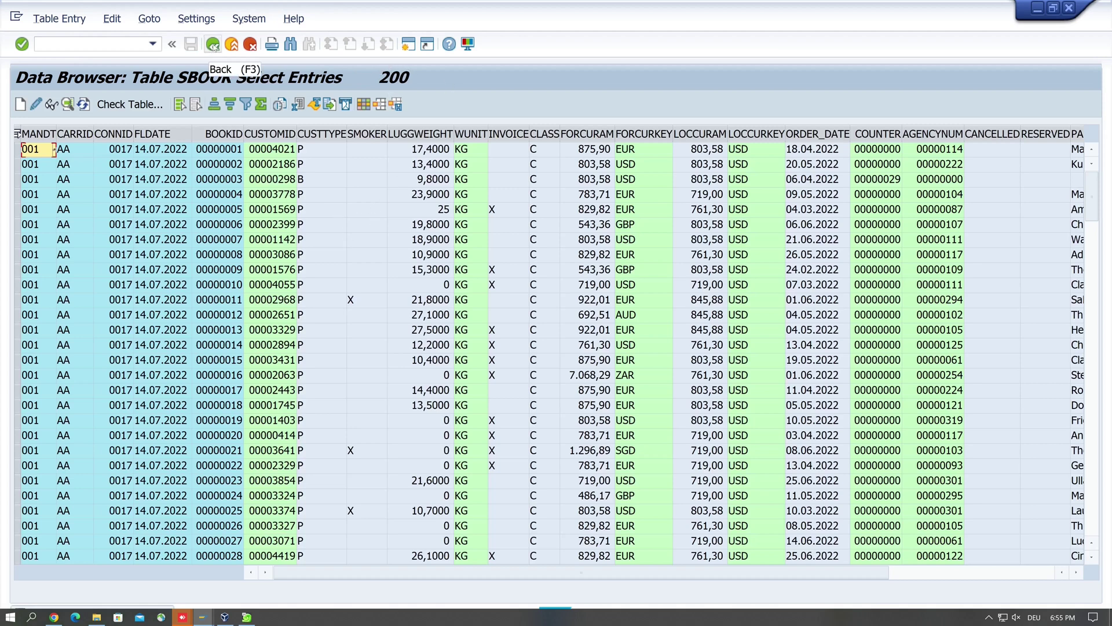
Step: Enable Display Maximum Number of Hits in User Parameters and rerun the SBOOK selection
{"action": "left_click", "coordinate": [213, 45]}
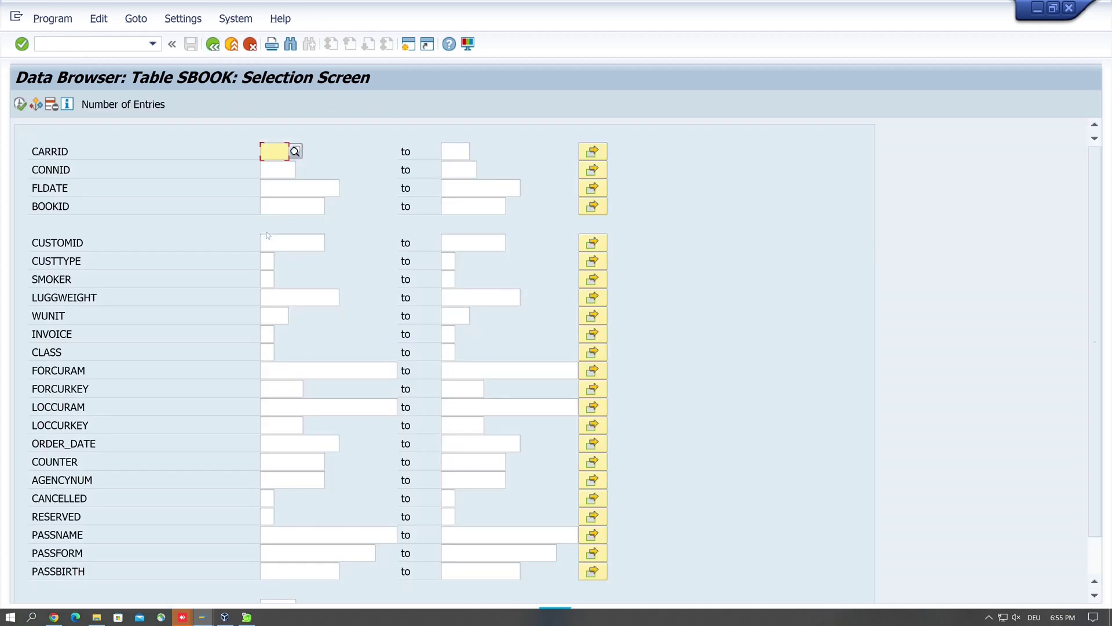
{"action": "scroll", "coordinate": [211, 435], "scroll_direction": "down", "scroll_amount": 1}
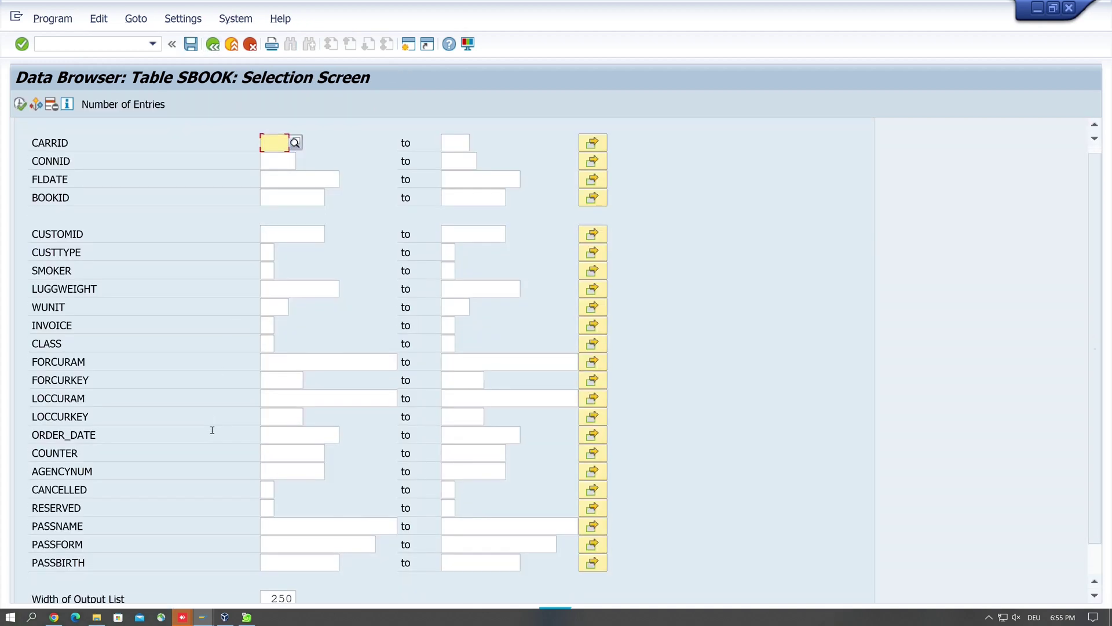
{"action": "scroll", "coordinate": [226, 507], "scroll_direction": "down", "scroll_amount": 2}
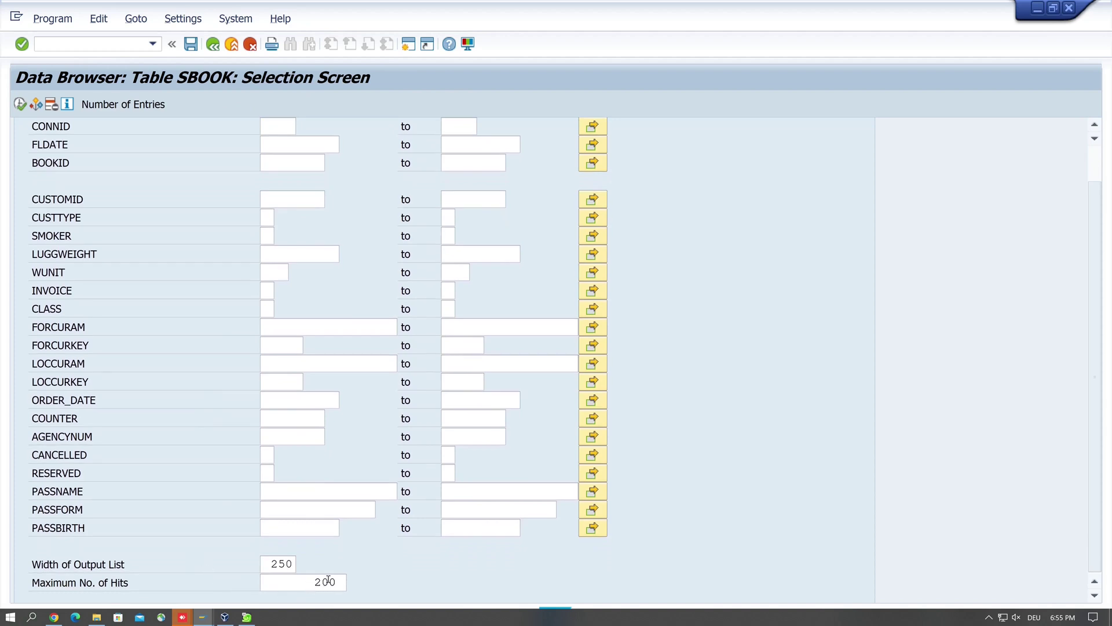
{"action": "left_click", "coordinate": [183, 19]}
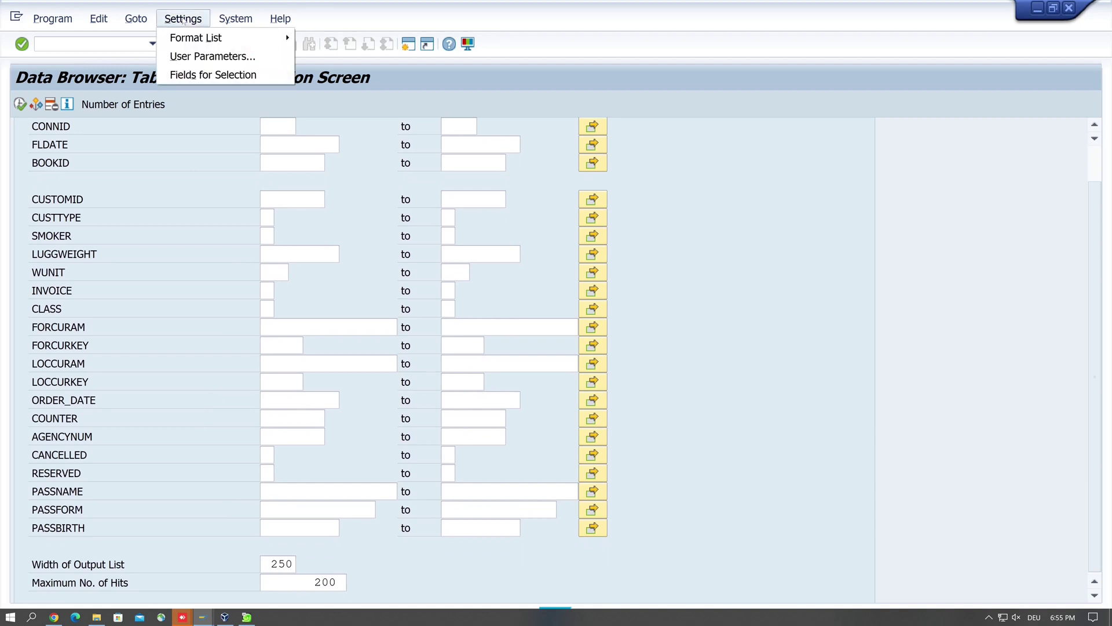
{"action": "left_click", "coordinate": [212, 56]}
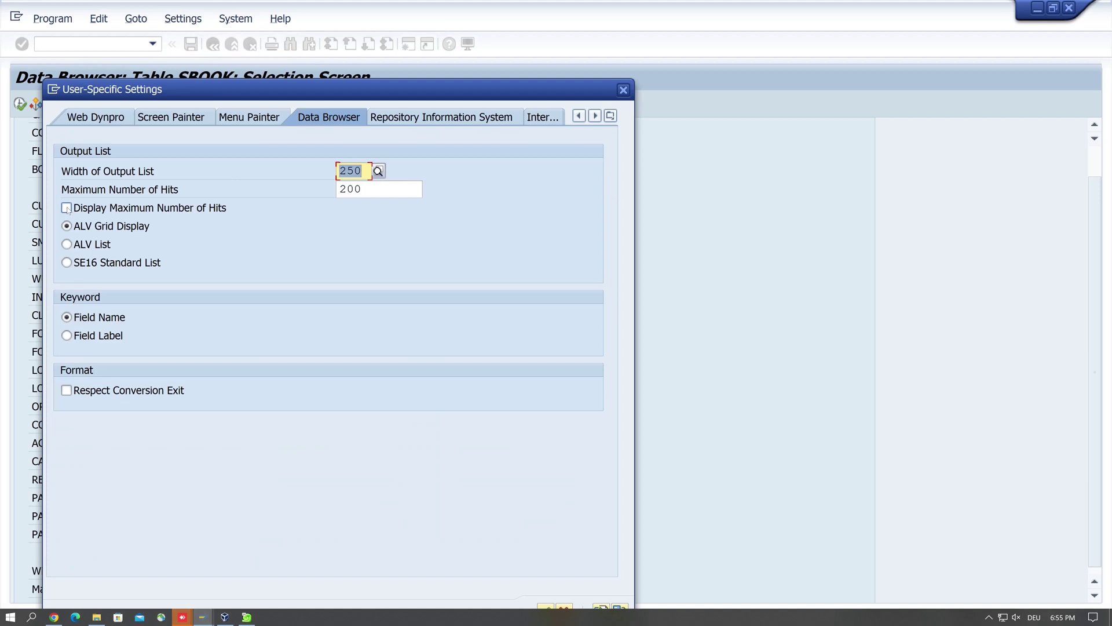
{"action": "left_click", "coordinate": [67, 208]}
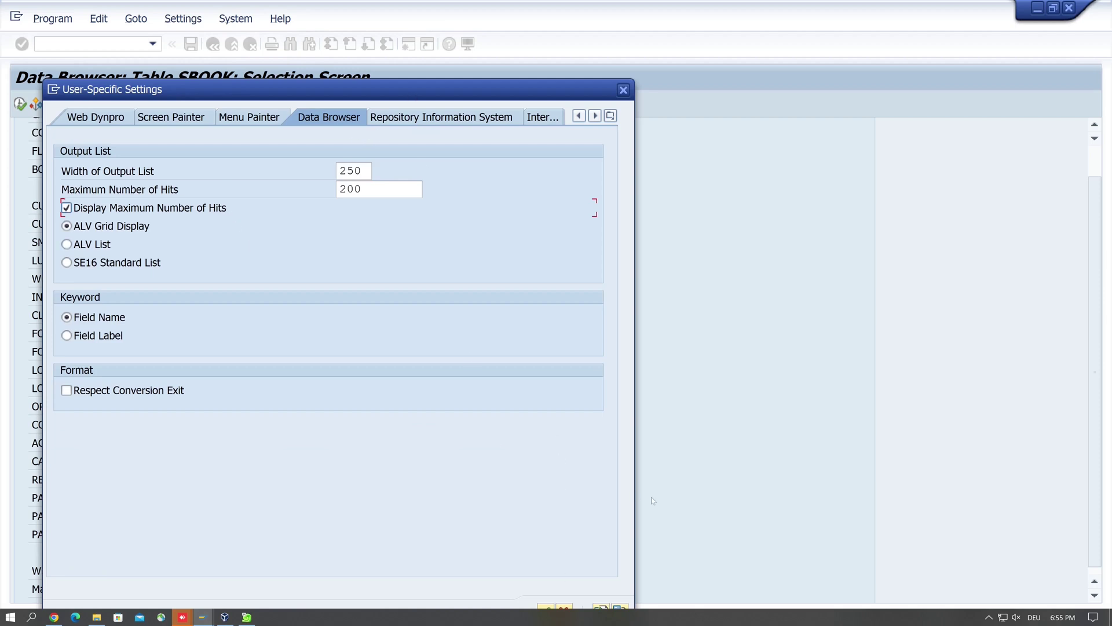
{"action": "left_click_drag", "start_coordinate": [497, 85], "coordinate": [512, 27]}
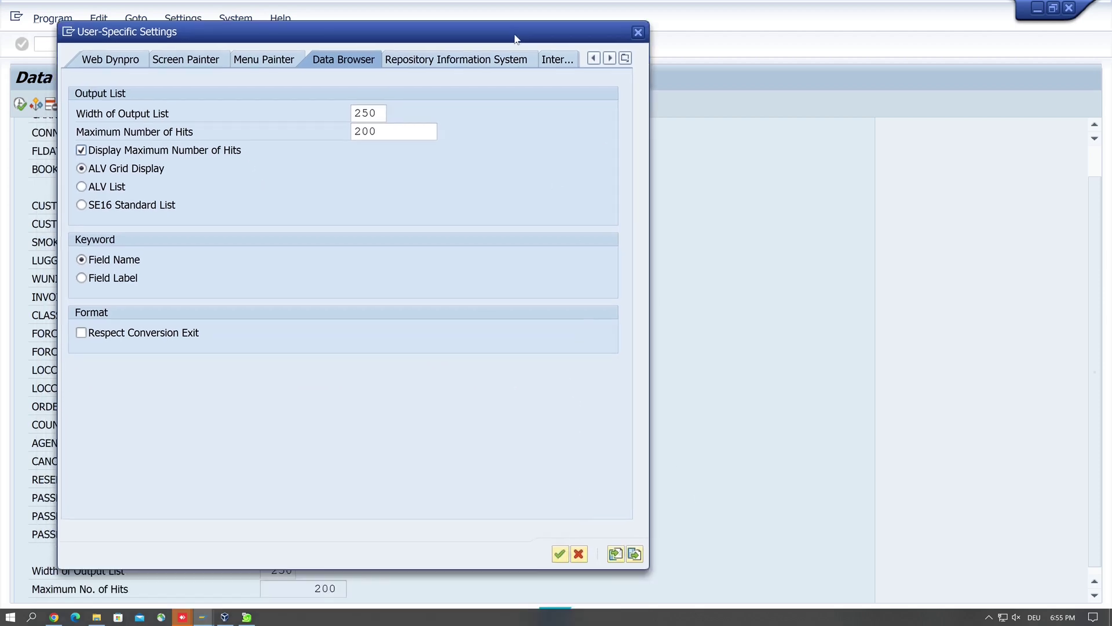
{"action": "left_click", "coordinate": [565, 553]}
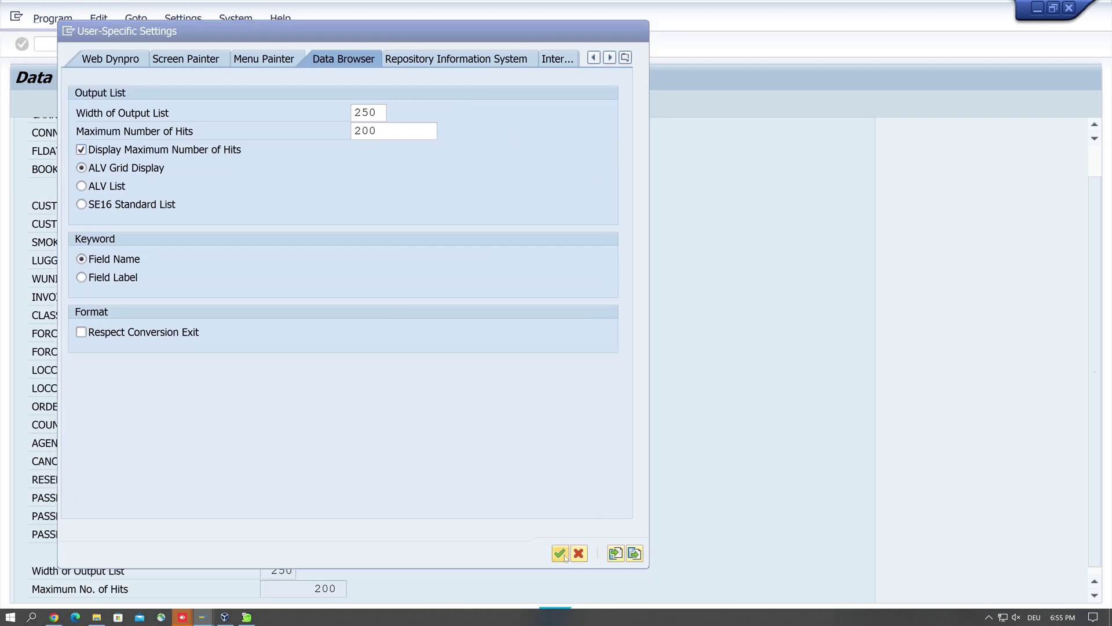
{"action": "left_click", "coordinate": [21, 105]}
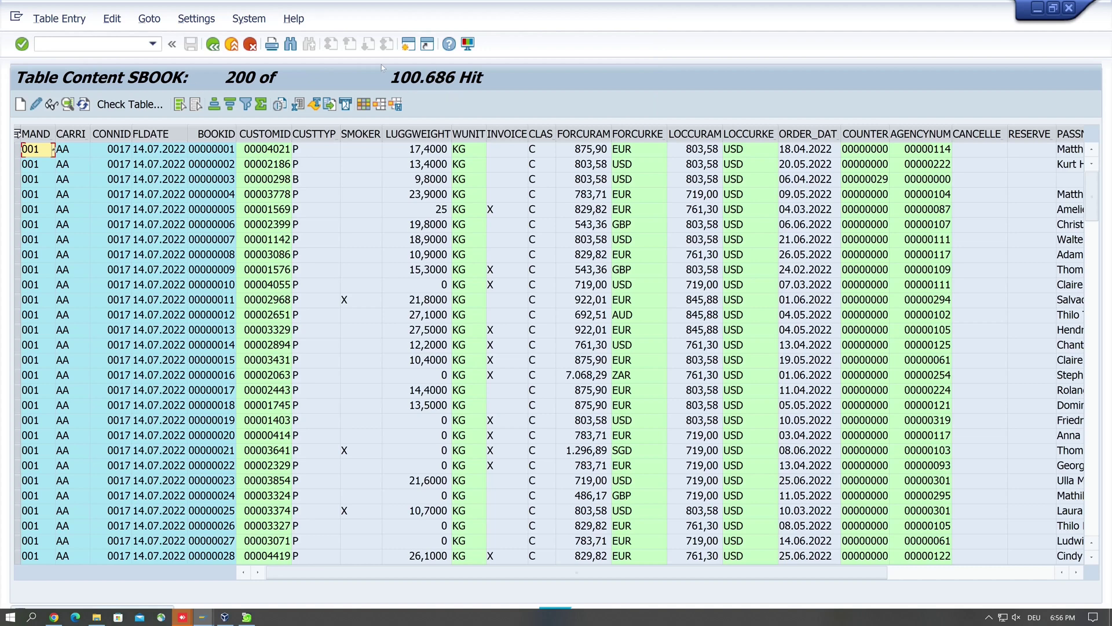
Step: Filter SBOOK on CARRID LH (Lufthansa) and list the 200 of 20.673 hits
{"action": "left_click", "coordinate": [213, 44]}
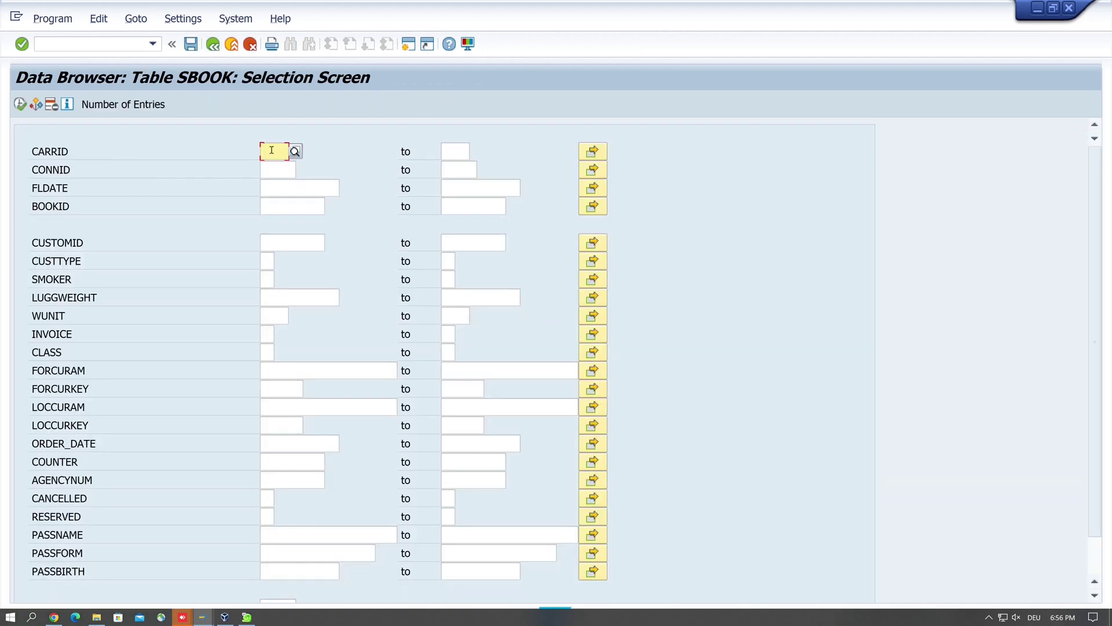
{"action": "type", "text": "LH"}
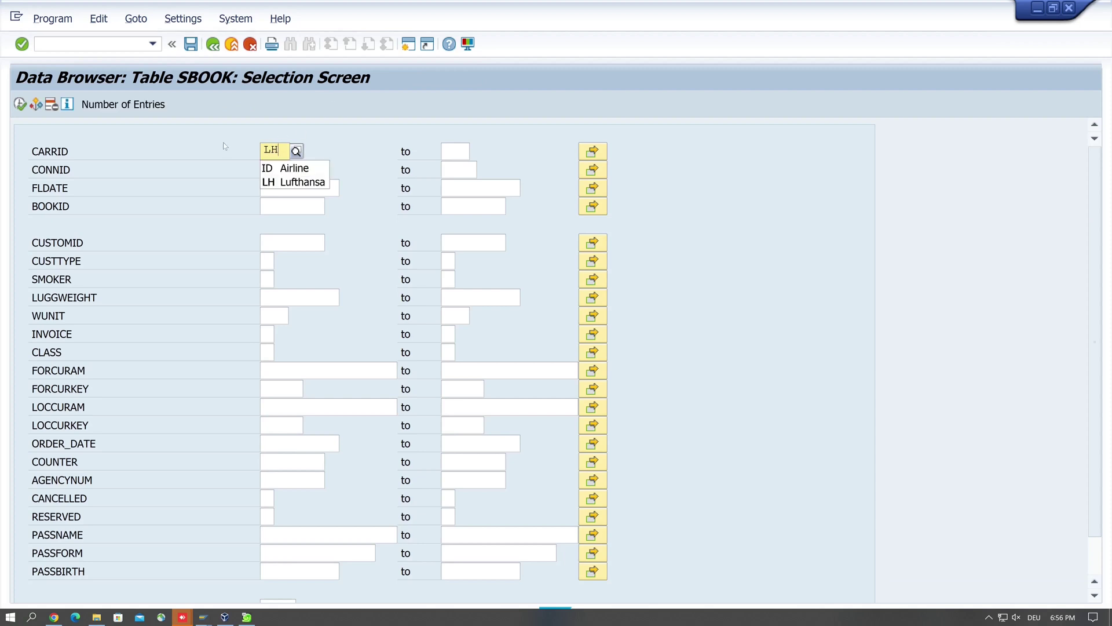
{"action": "left_click", "coordinate": [284, 182]}
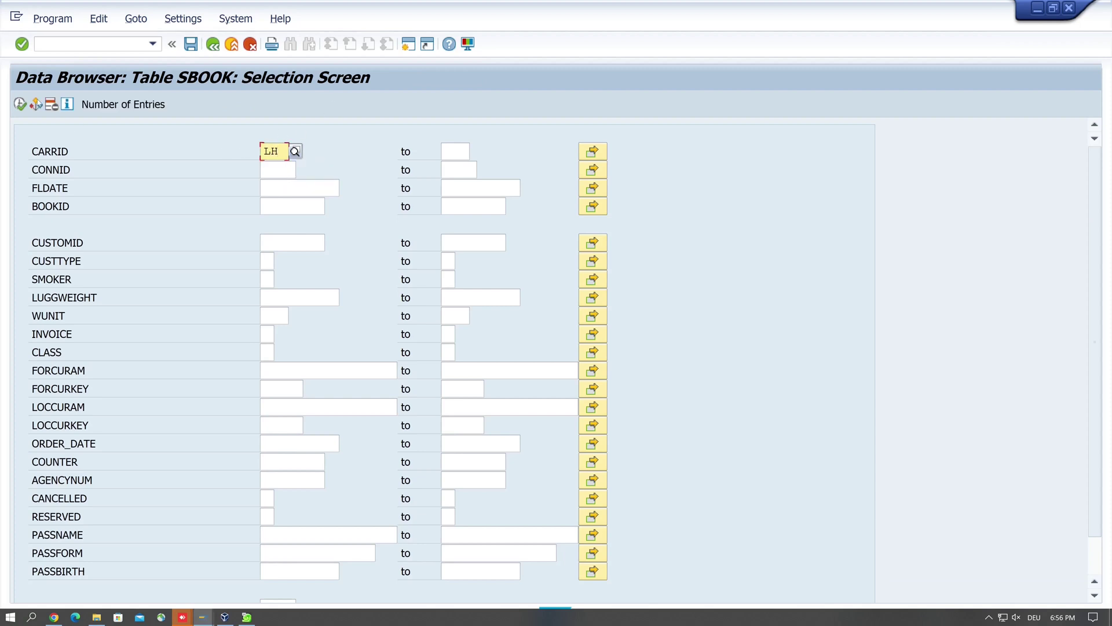
{"action": "left_click", "coordinate": [21, 104]}
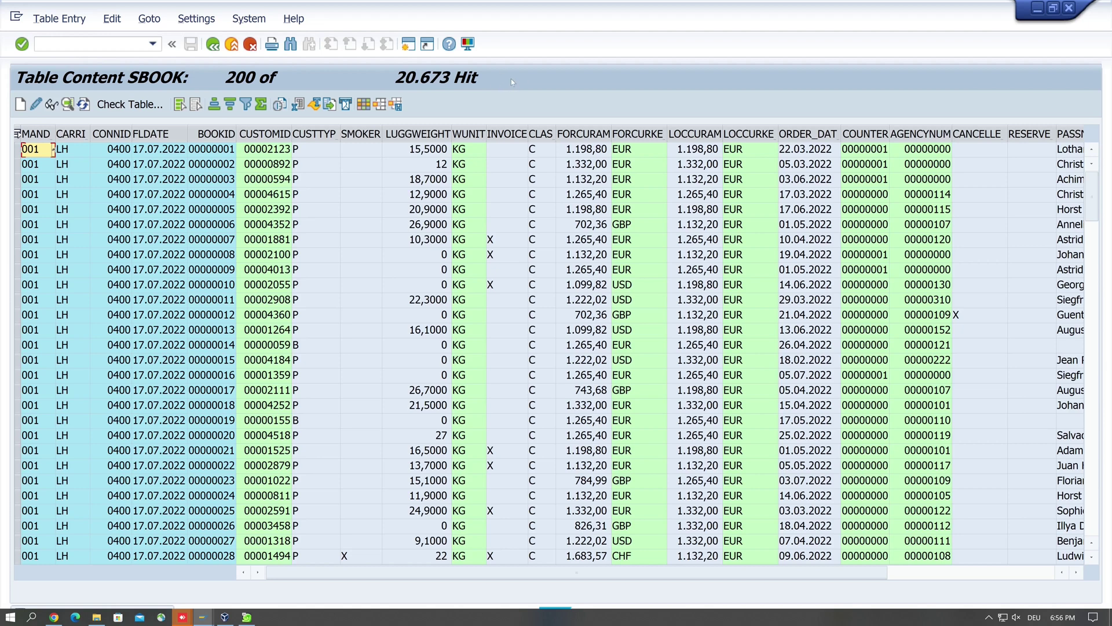
Step: Switch the Data Browser output format to SE16 Standard List in User Parameters
{"action": "left_click", "coordinate": [203, 20]}
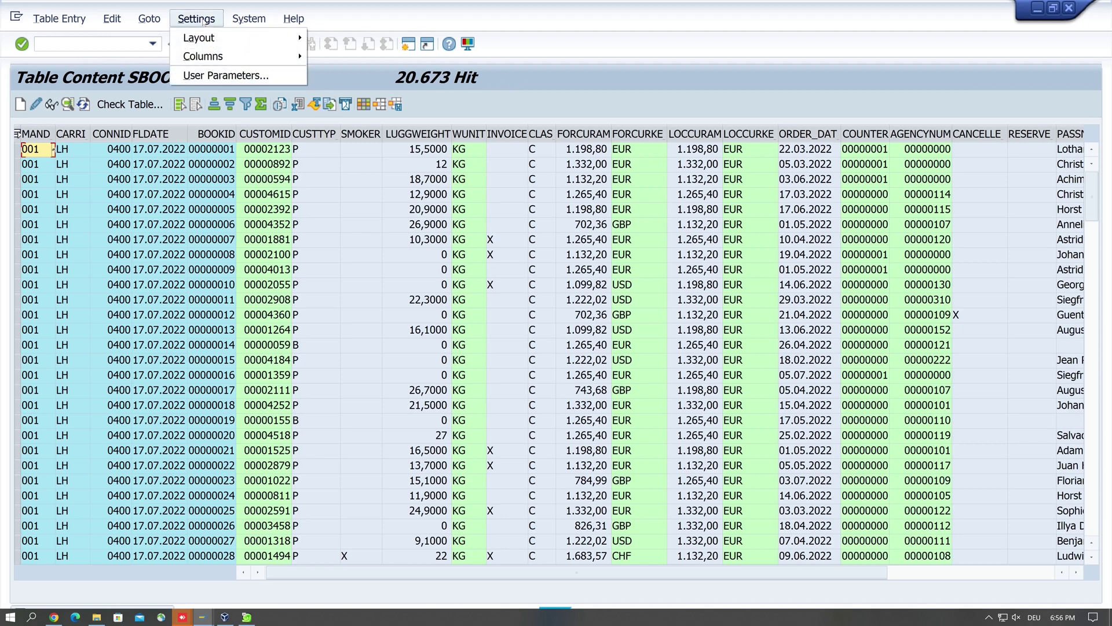
{"action": "left_click", "coordinate": [224, 75]}
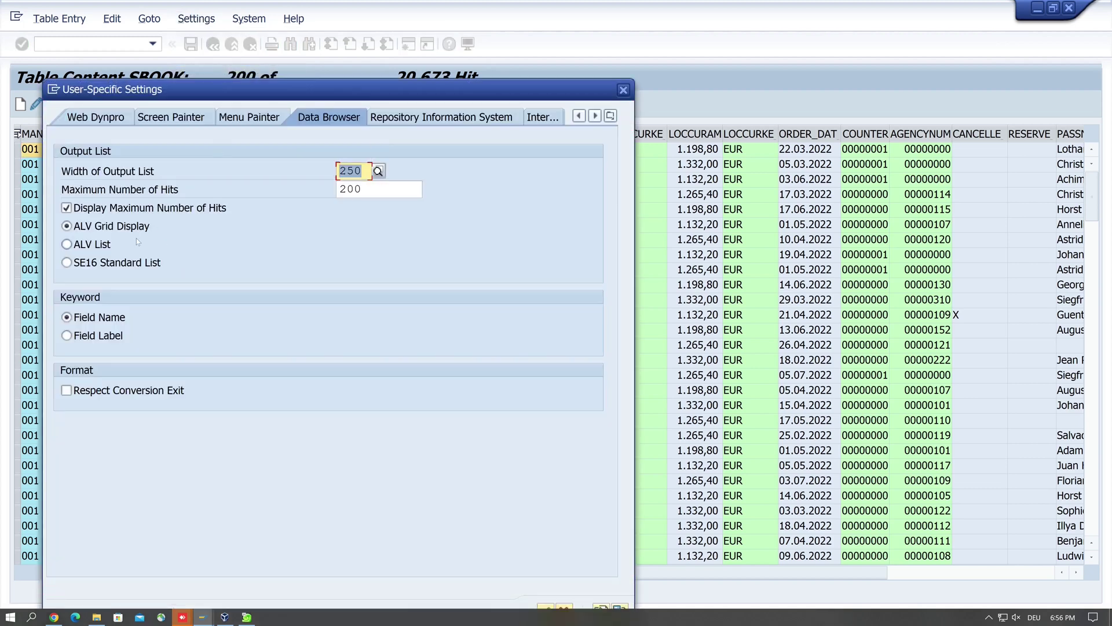
{"action": "left_click", "coordinate": [66, 263]}
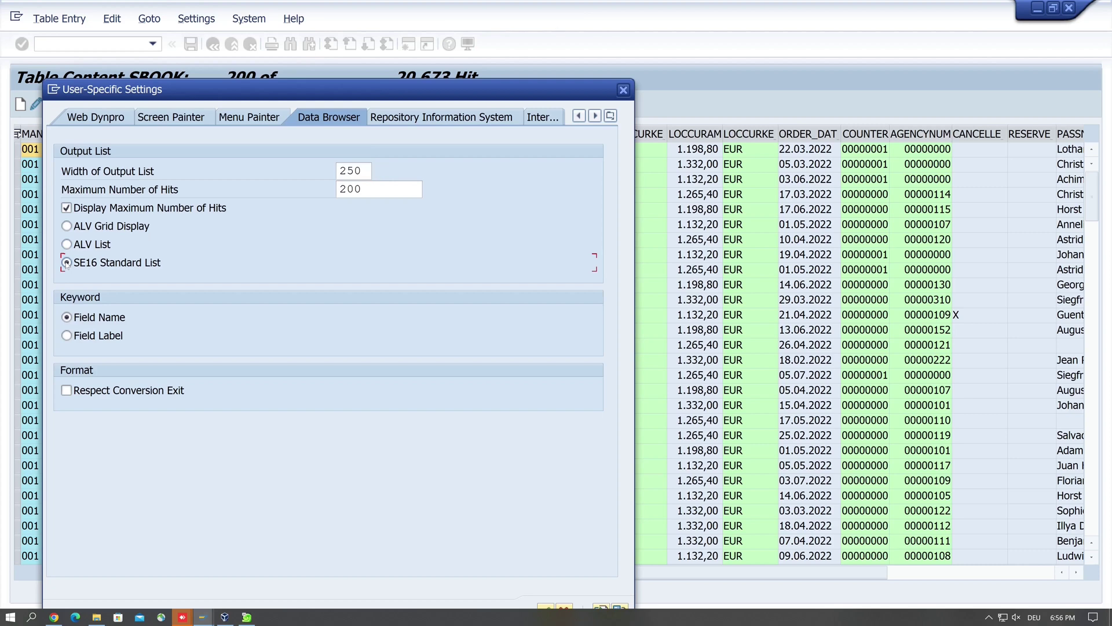
{"action": "left_click", "coordinate": [547, 607]}
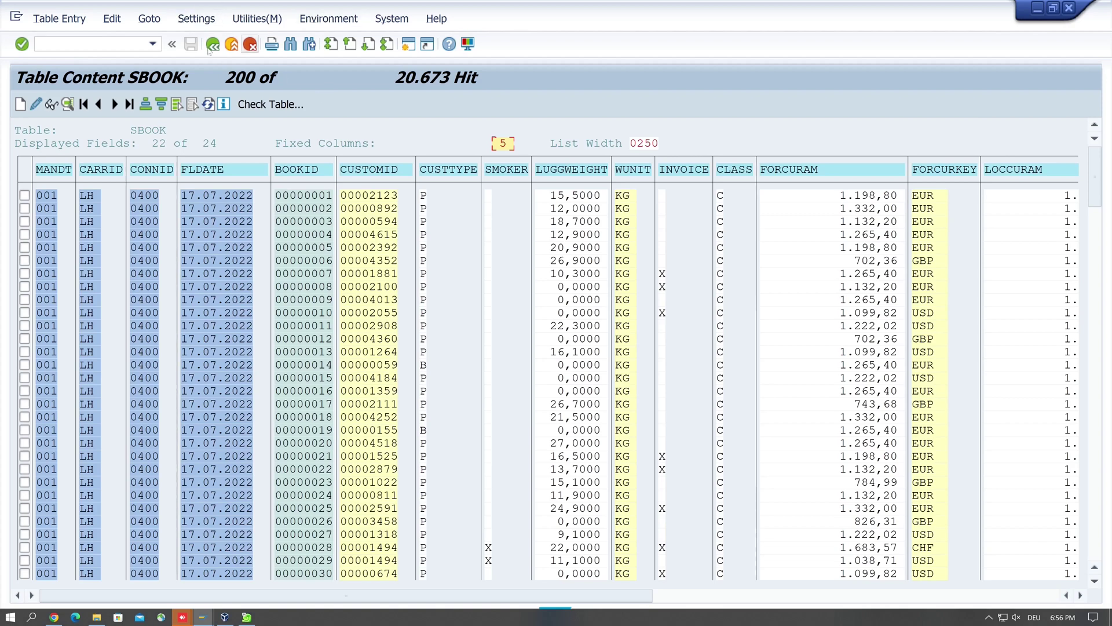
Step: Set the Data Browser output format back to ALV Grid Display in User Parameters
{"action": "left_click", "coordinate": [197, 19]}
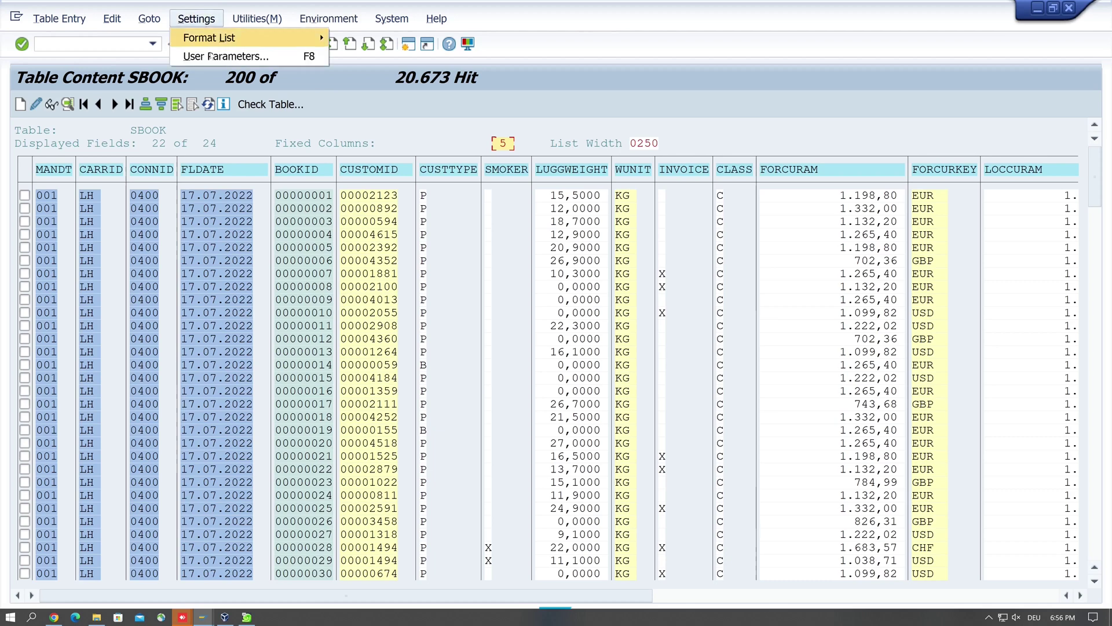
{"action": "left_click", "coordinate": [220, 56]}
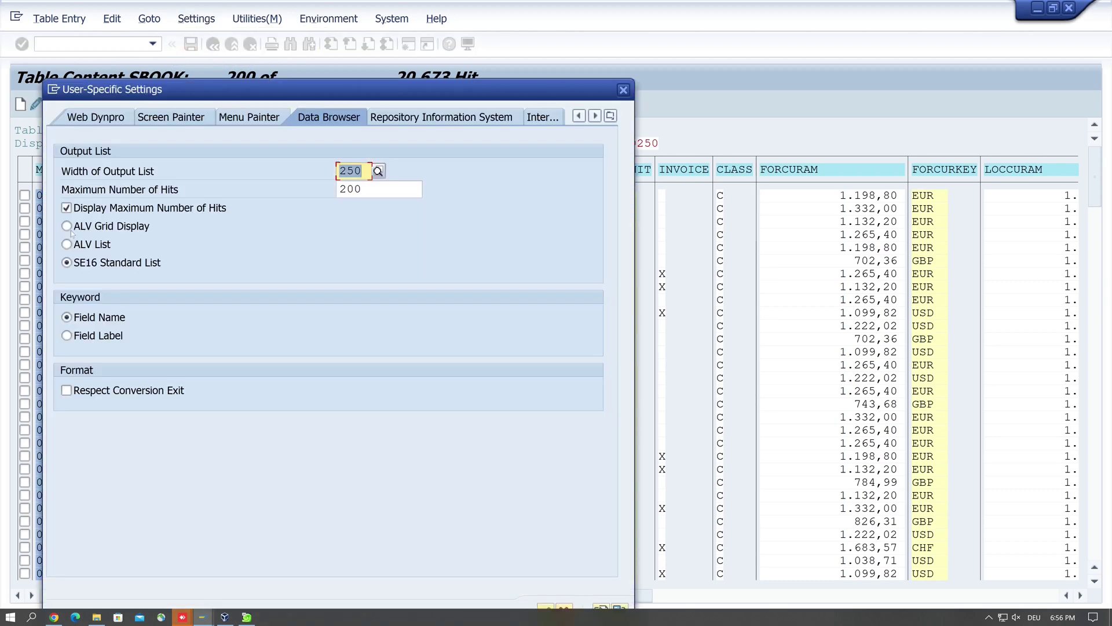
{"action": "left_click", "coordinate": [67, 226]}
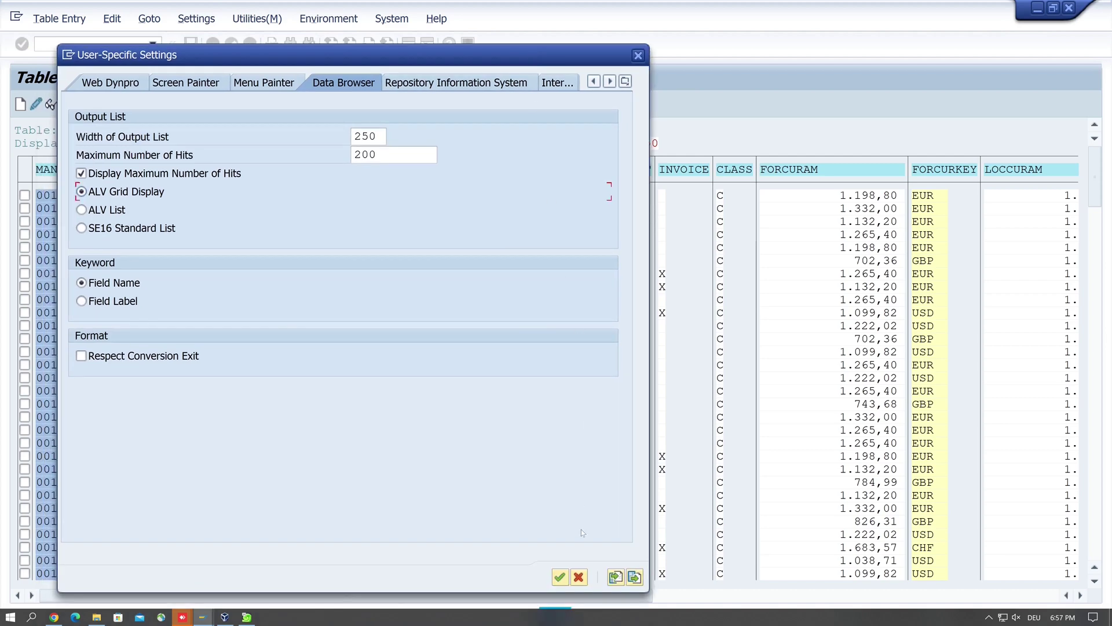
{"action": "left_click", "coordinate": [561, 577]}
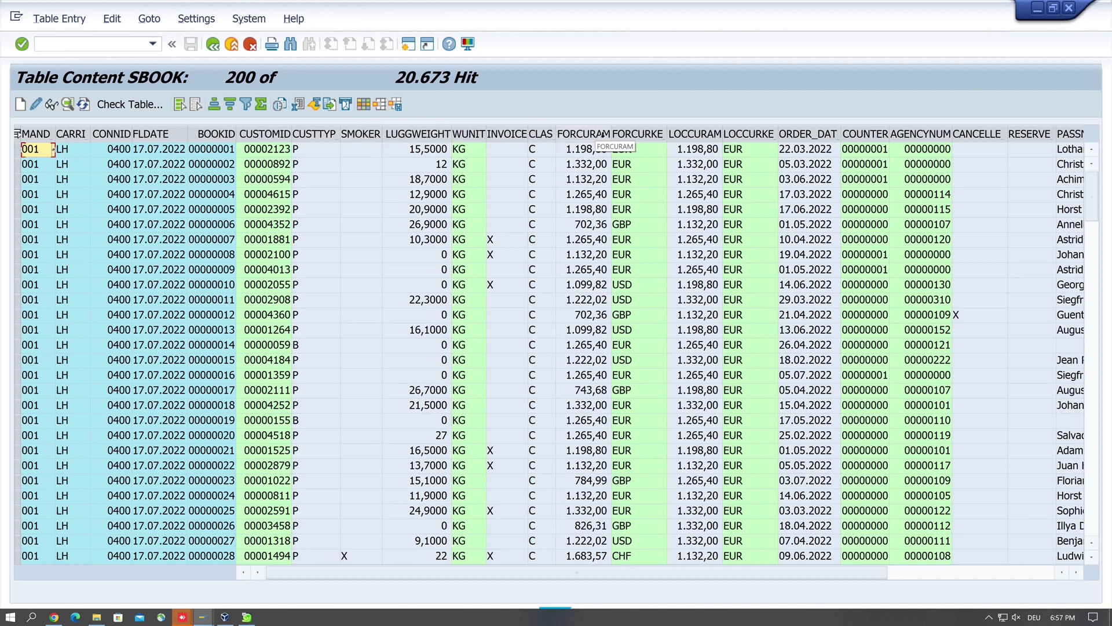
Step: Use field labels as the column headings in User Parameters and apply
{"action": "left_click", "coordinate": [195, 22]}
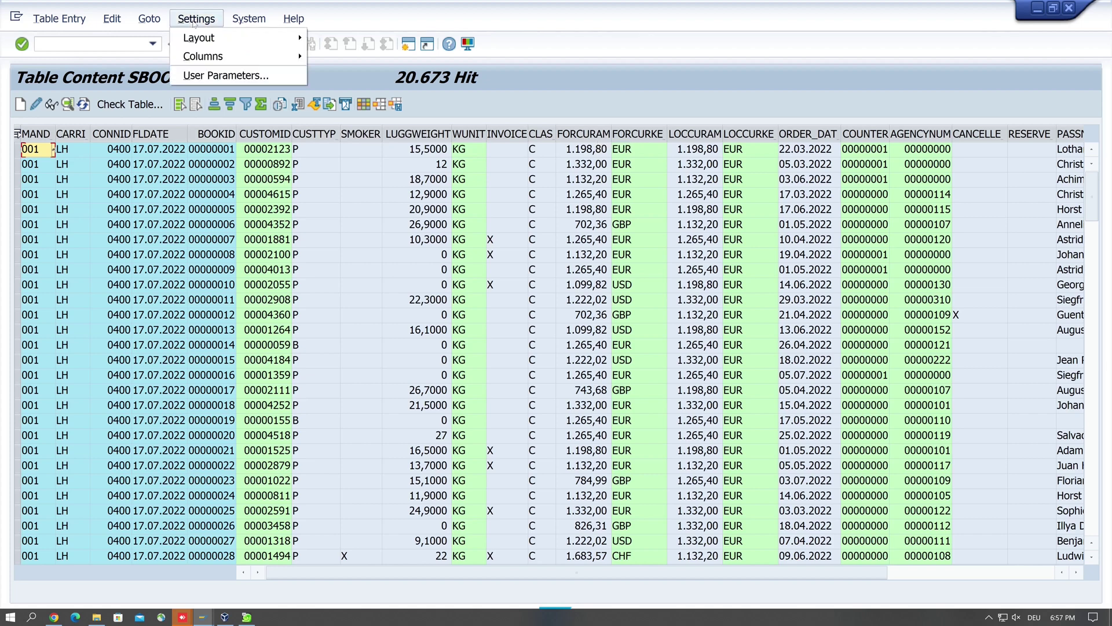
{"action": "left_click", "coordinate": [213, 76]}
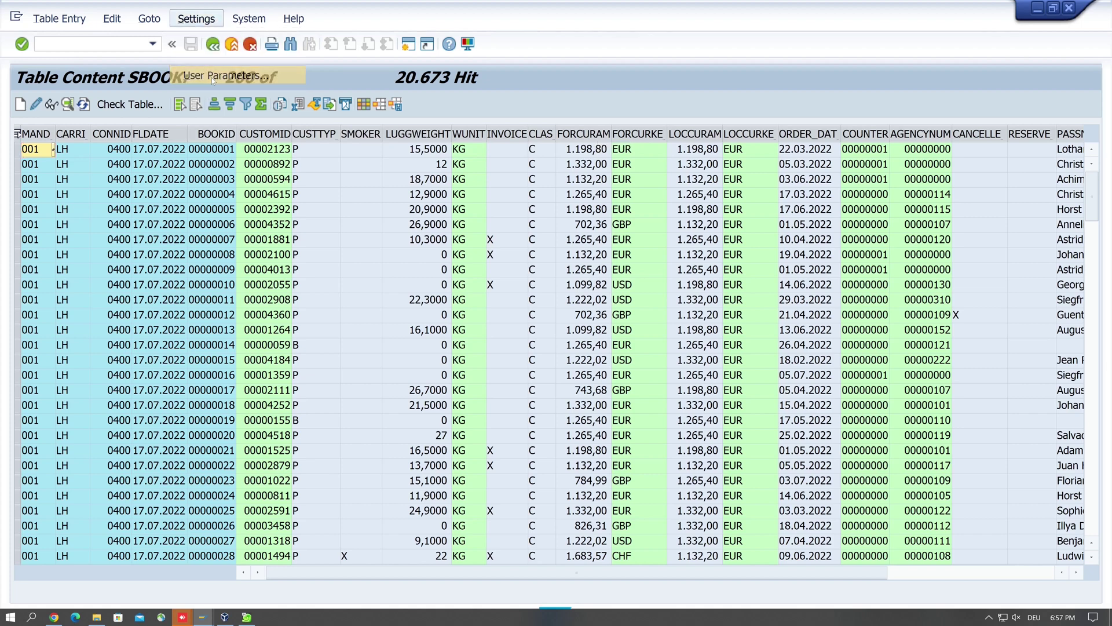
{"action": "left_click", "coordinate": [67, 336]}
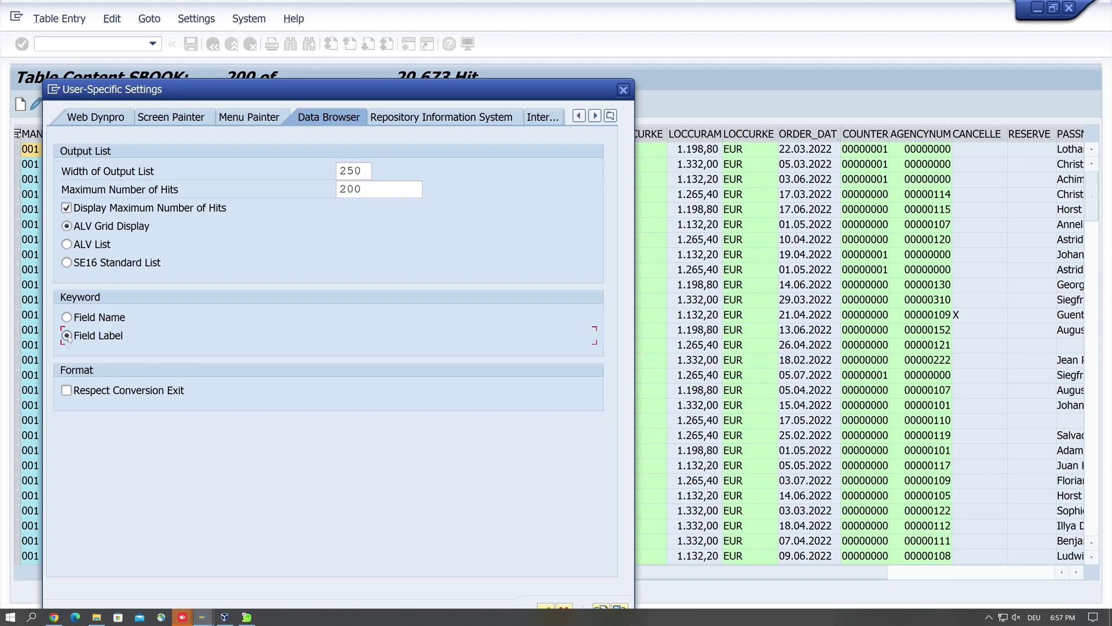
{"action": "left_click", "coordinate": [552, 585]}
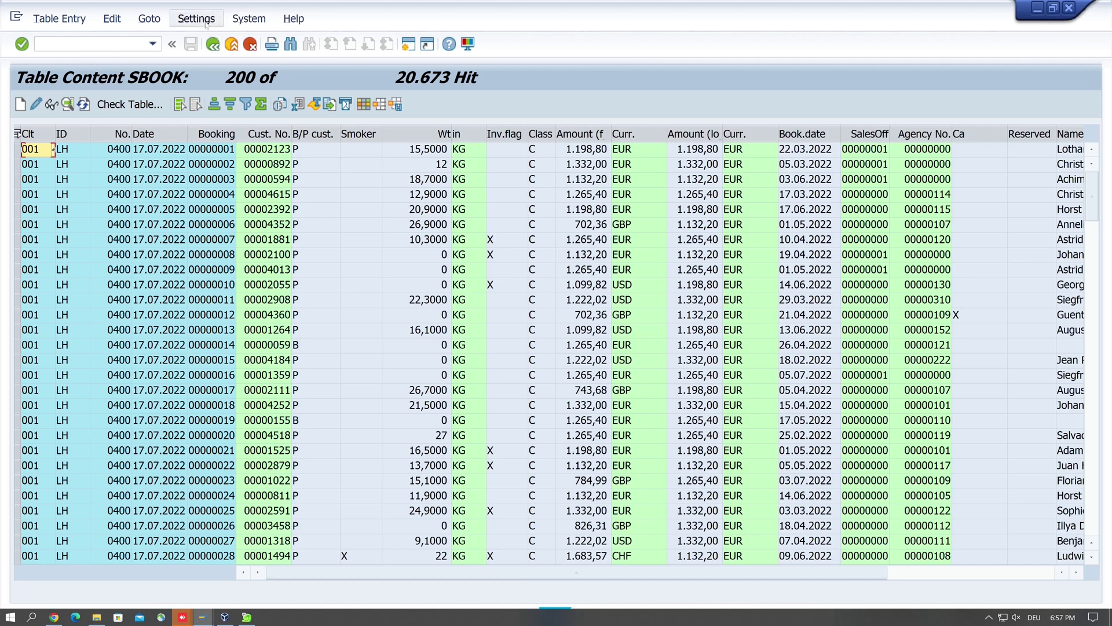
Step: Reopen User Parameters and select Field Name under Keyword on the Data Browser tab
{"action": "left_click", "coordinate": [196, 18]}
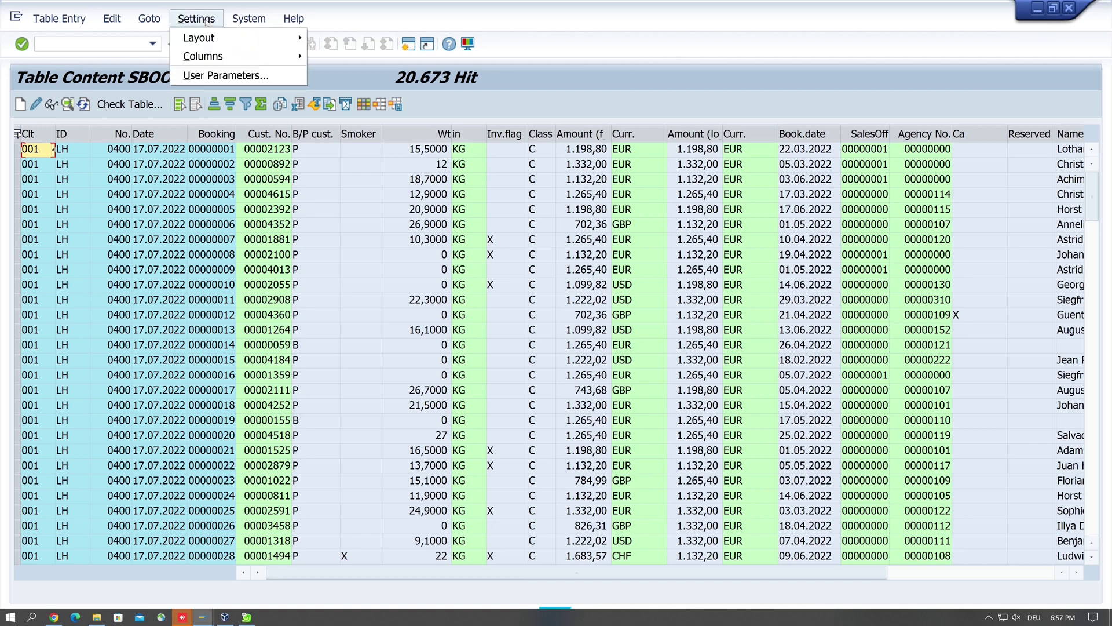
{"action": "left_click", "coordinate": [224, 75]}
{"action": "left_click", "coordinate": [67, 317]}
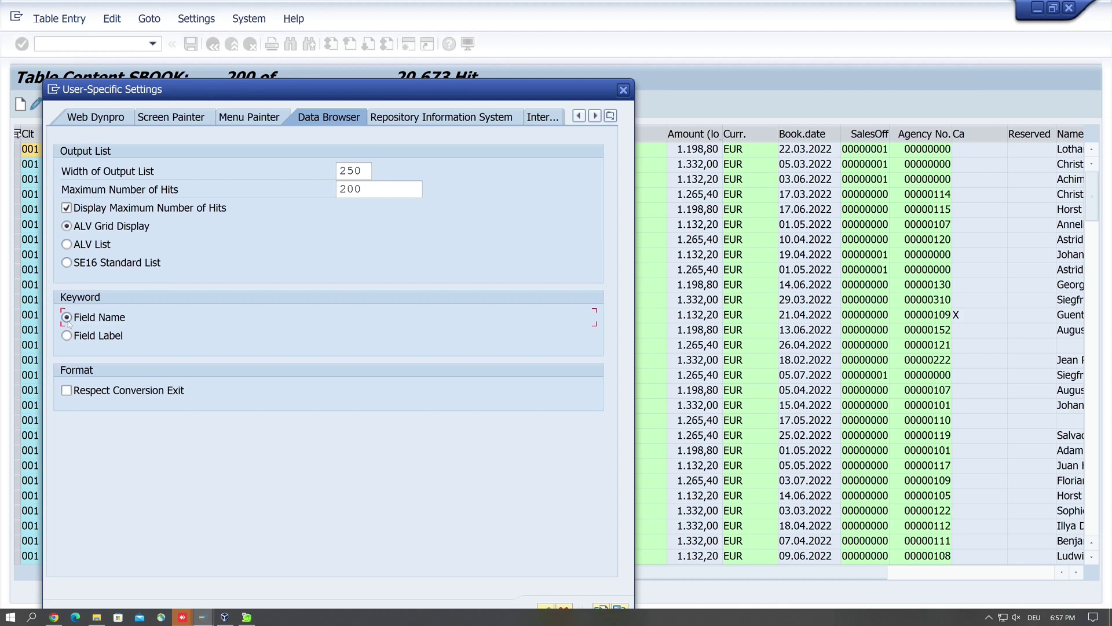
Step: Confirm the settings so the grid shows headings like CARRID, CONNID and CUSTOMID
{"action": "left_click", "coordinate": [544, 608]}
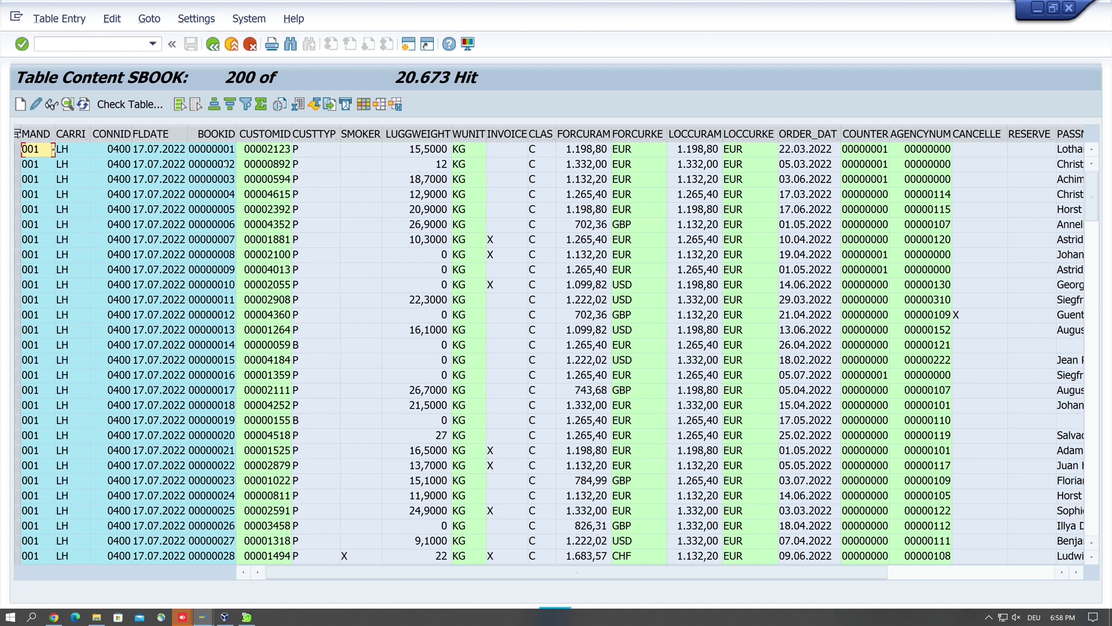
Step: Open SE11 in a new window with /oSE11 and display table SBOOK's definition
{"action": "left_click", "coordinate": [88, 45]}
{"action": "type", "text": "/ose11"}
{"action": "key", "text": "Return"}
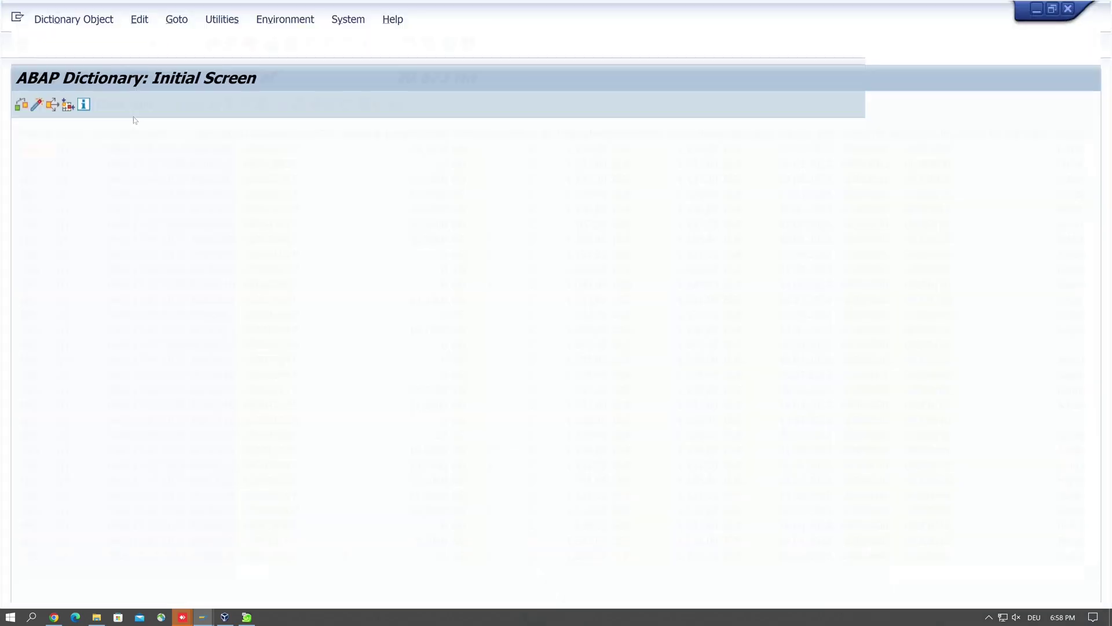
{"action": "left_click", "coordinate": [22, 352]}
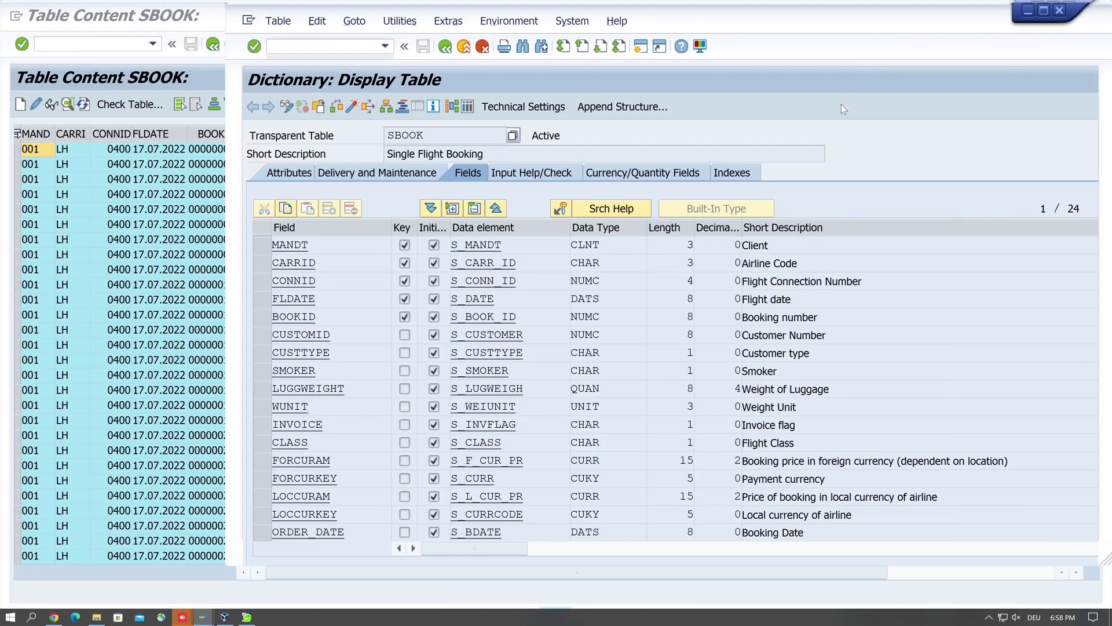
{"action": "left_click_drag", "start_coordinate": [810, 23], "coordinate": [768, 207]}
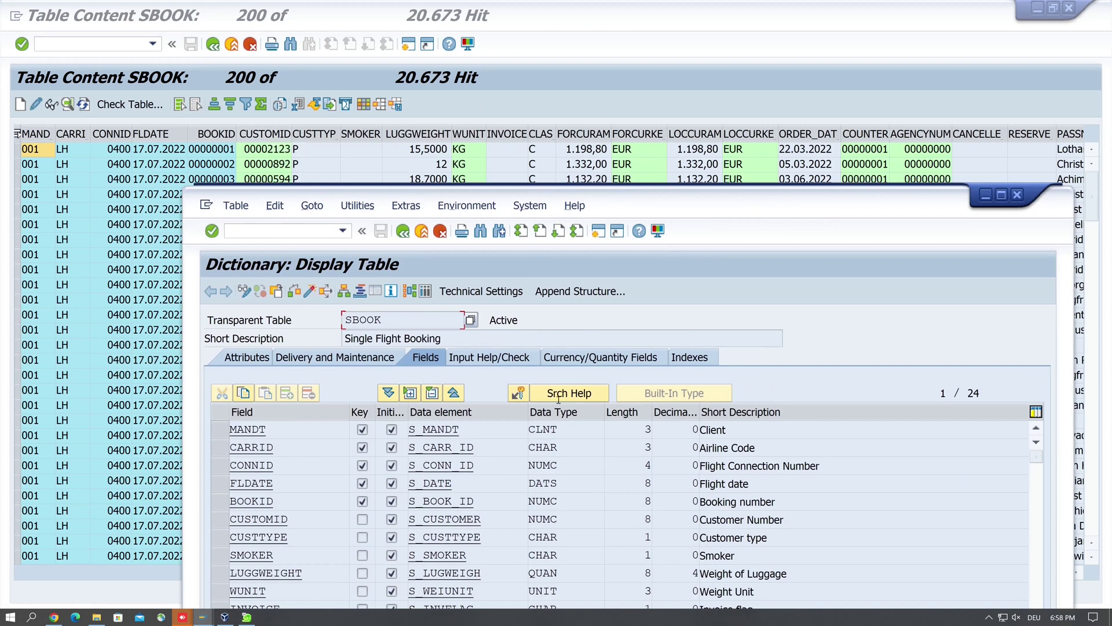
Step: Review SBOOK's Input Help/Check tab, then bring the Table Content SBOOK list forward
{"action": "left_click", "coordinate": [500, 354]}
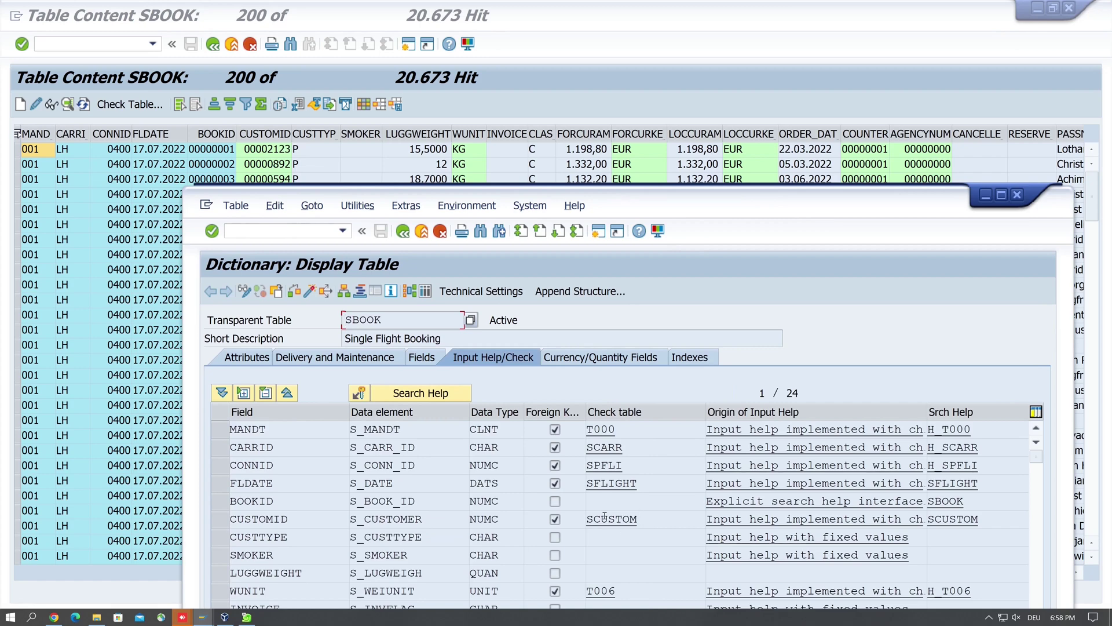
{"action": "scroll", "coordinate": [635, 554], "scroll_direction": "down", "scroll_amount": 4}
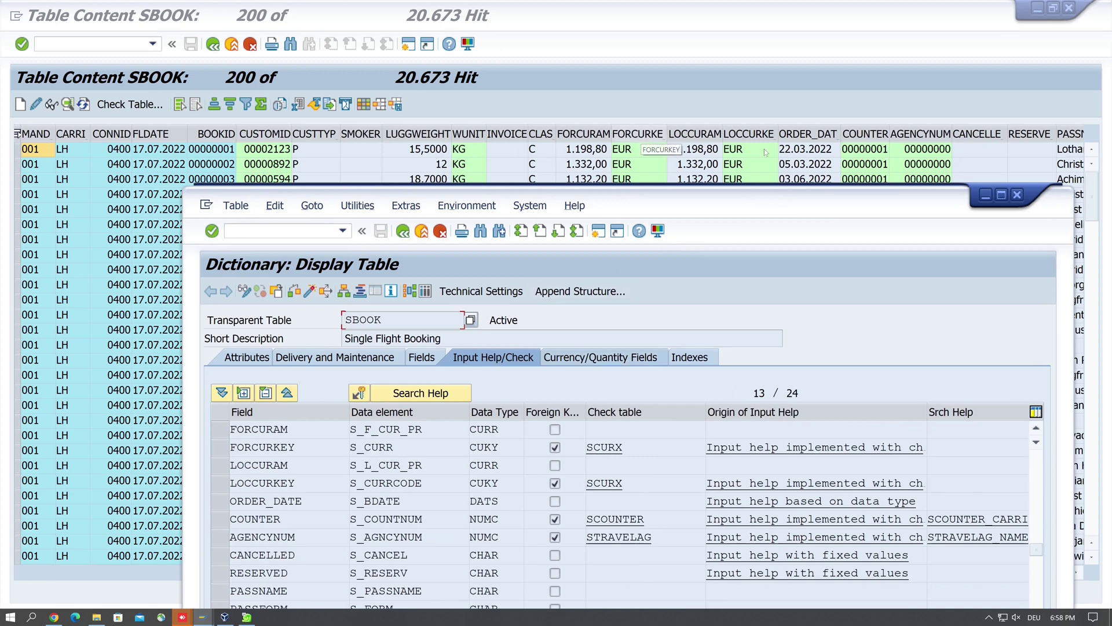
{"action": "left_click", "coordinate": [706, 48]}
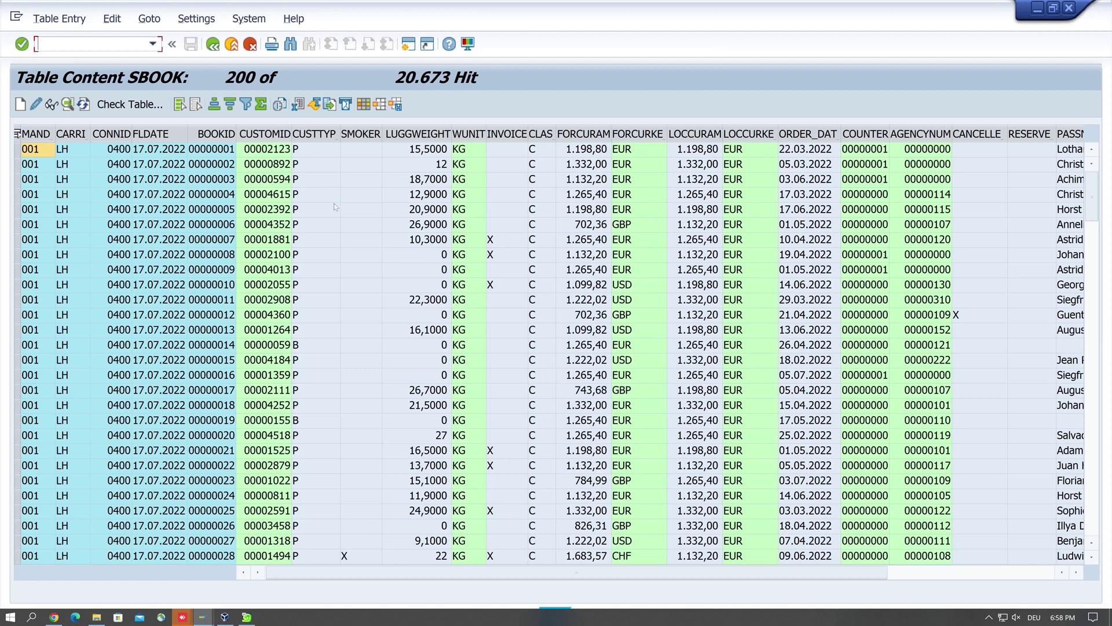
{"action": "left_click", "coordinate": [246, 105]}
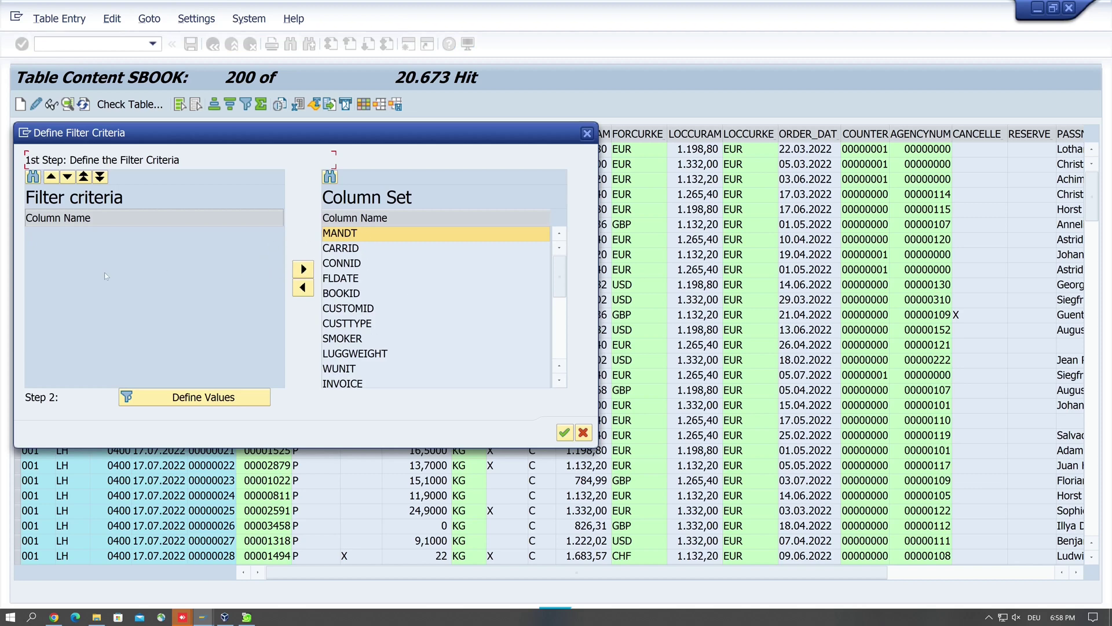
{"action": "left_click", "coordinate": [586, 135]}
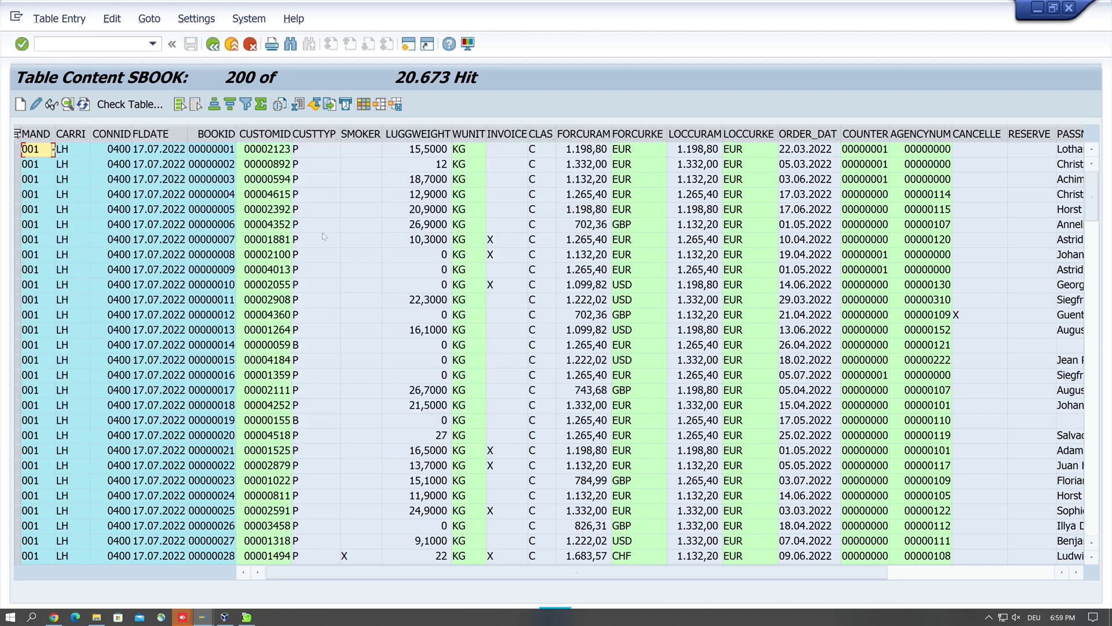
{"action": "left_click", "coordinate": [276, 137]}
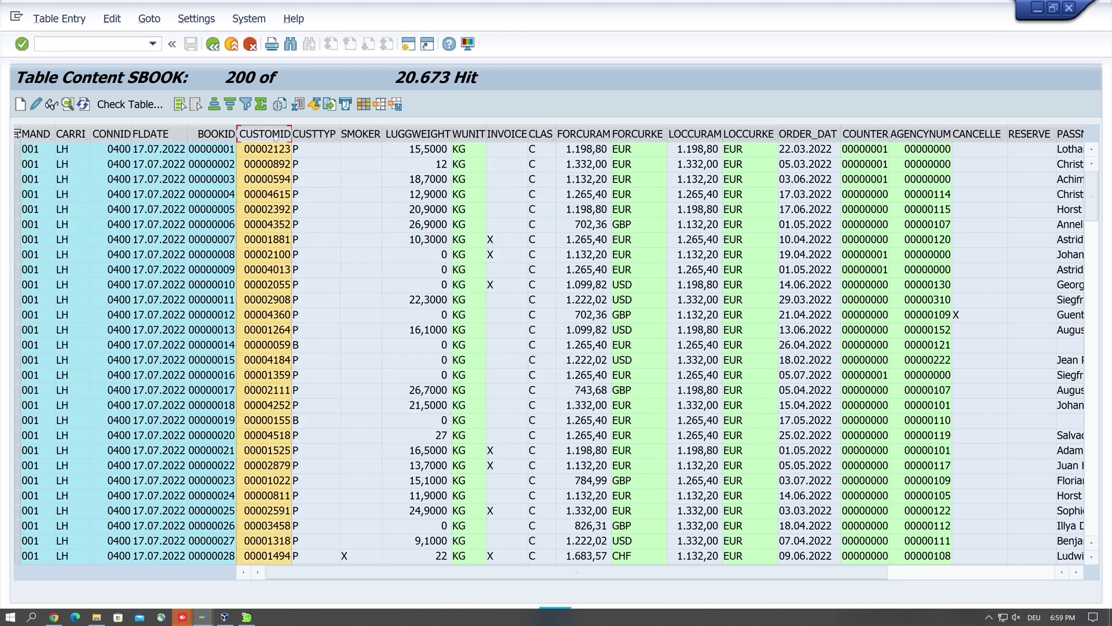
{"action": "right_click", "coordinate": [275, 136]}
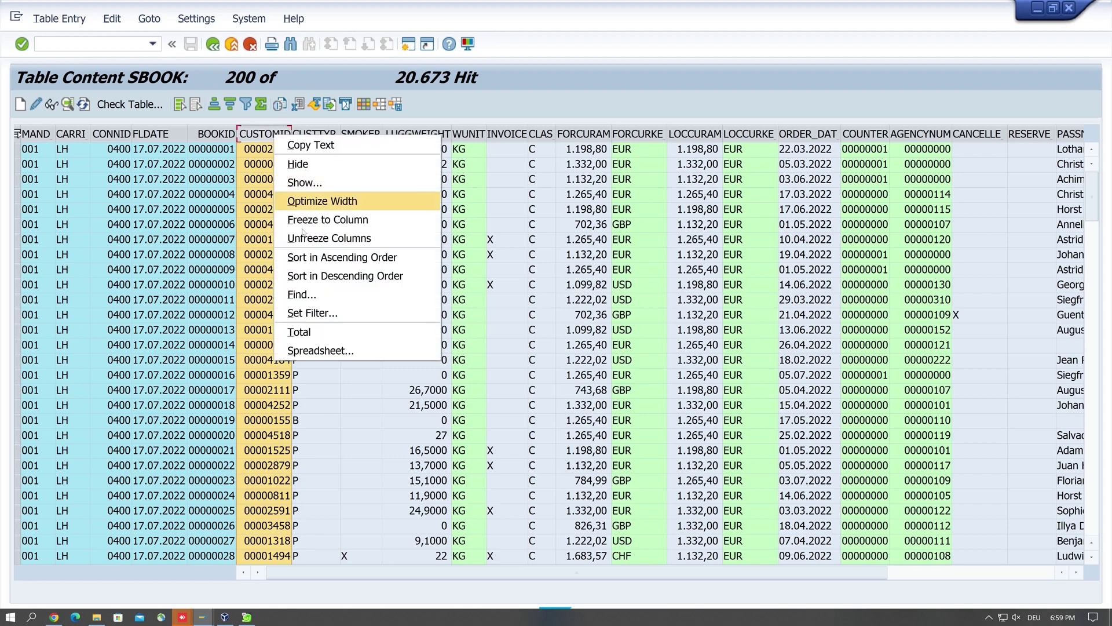
{"action": "left_click", "coordinate": [336, 314]}
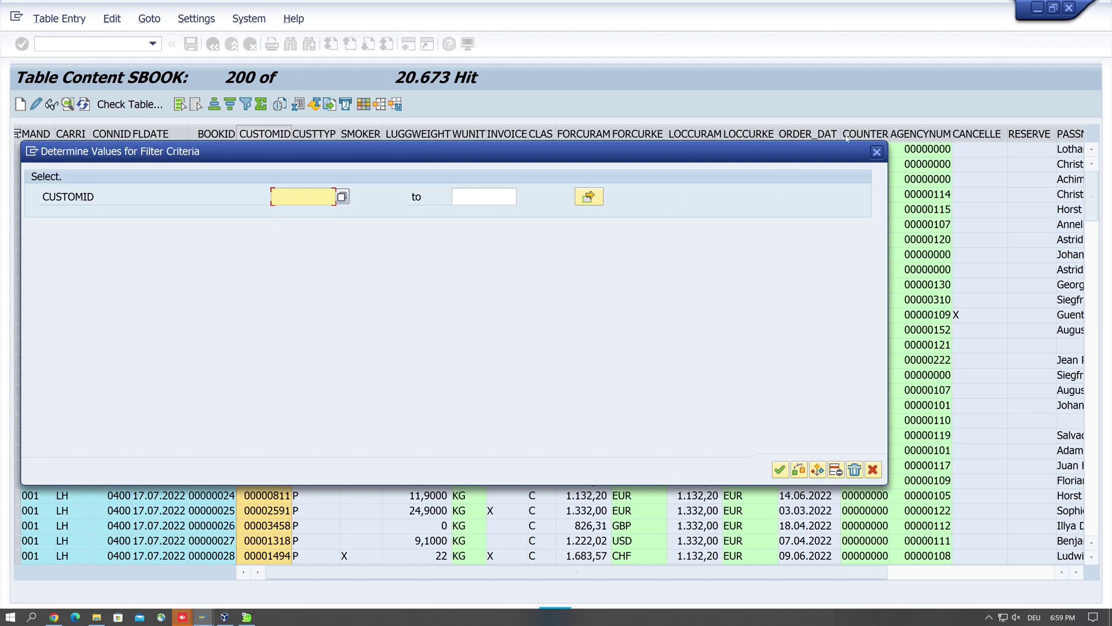
{"action": "left_click", "coordinate": [876, 152]}
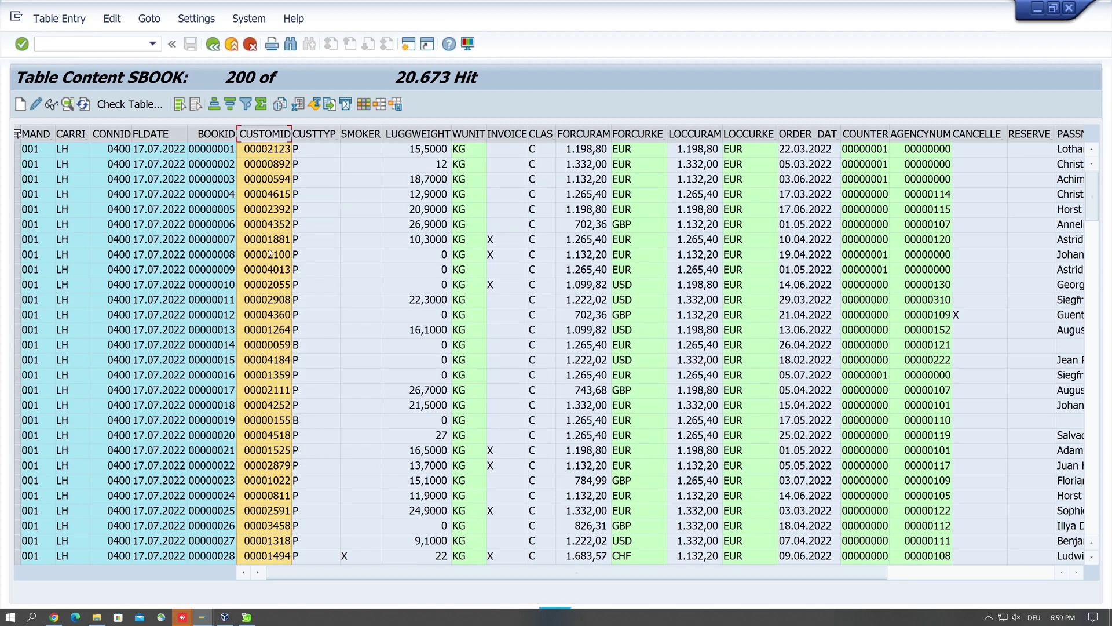
{"action": "left_click", "coordinate": [270, 240]}
{"action": "left_click", "coordinate": [279, 255]}
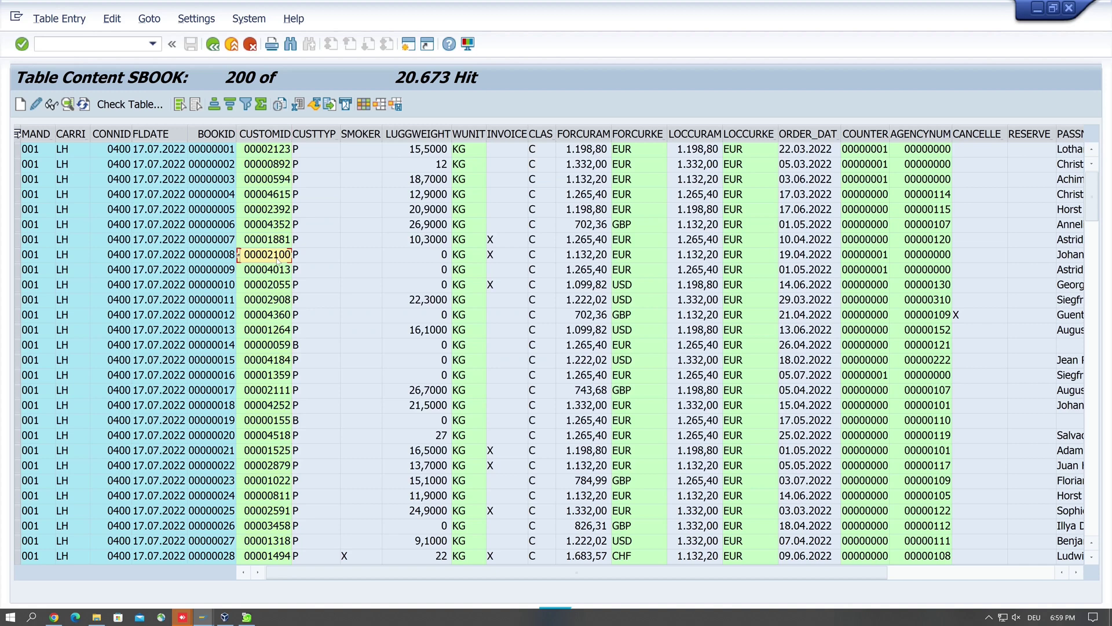
{"action": "right_click", "coordinate": [262, 259]}
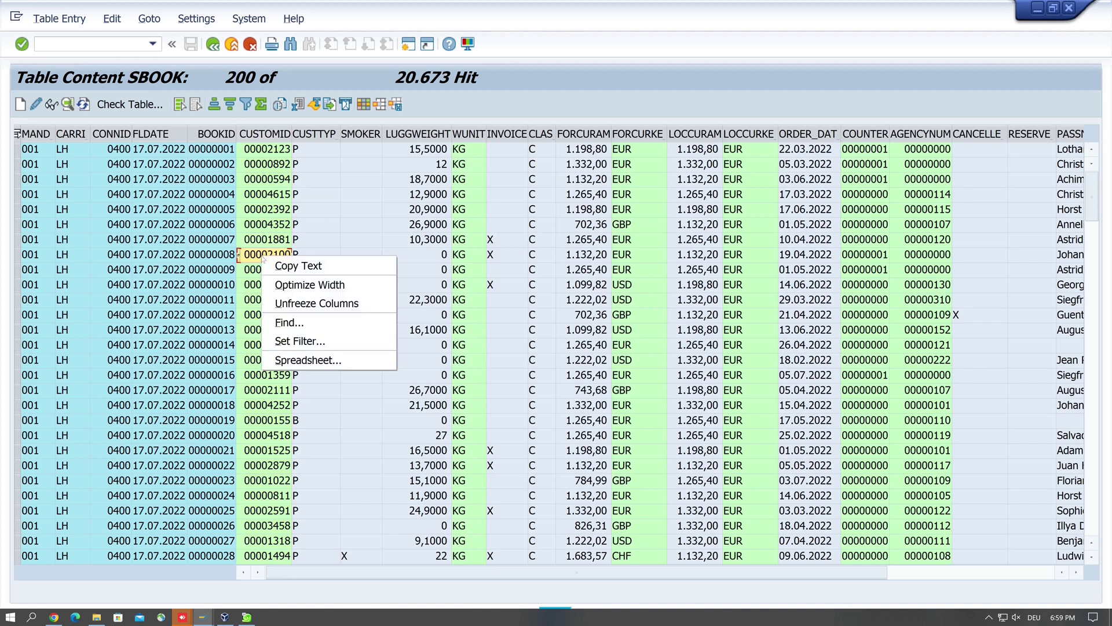
{"action": "left_click", "coordinate": [297, 342]}
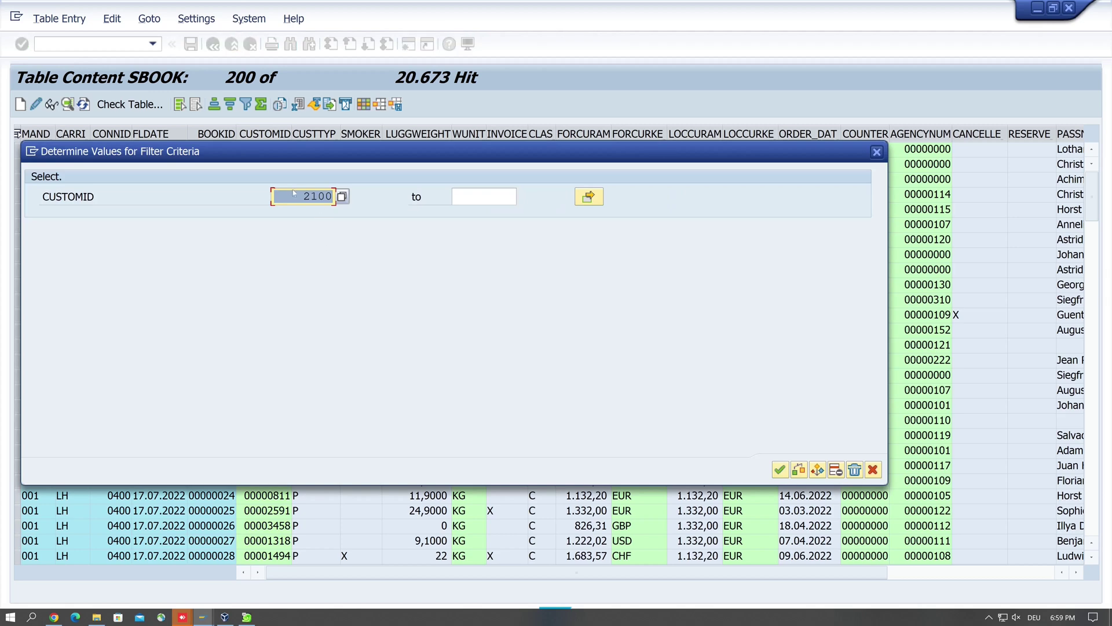
{"action": "left_click", "coordinate": [779, 470]}
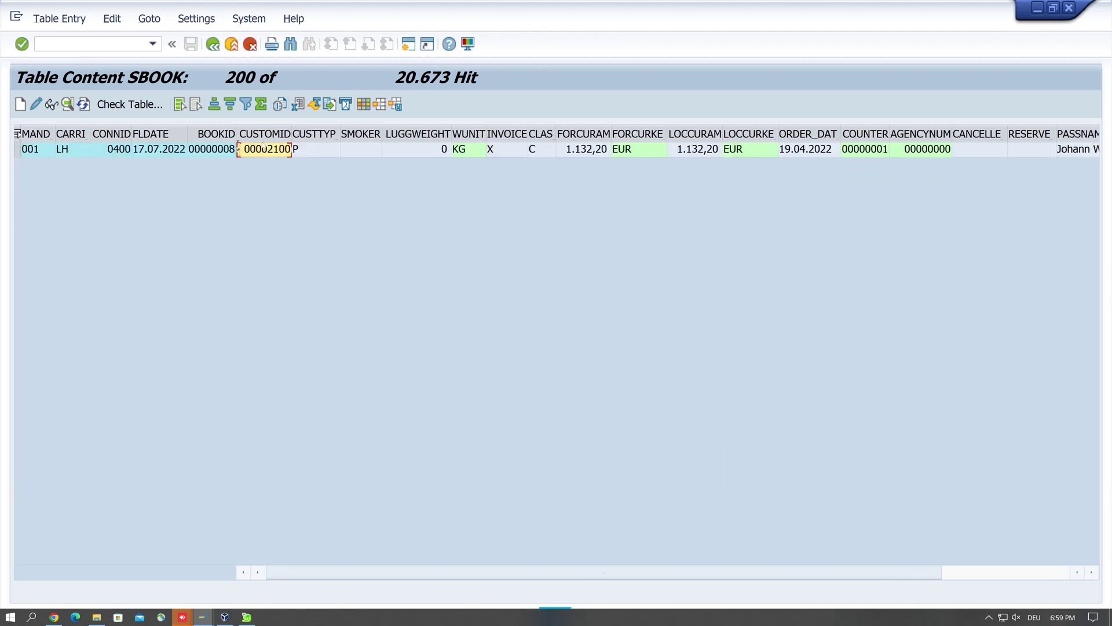
{"action": "right_click", "coordinate": [274, 154]}
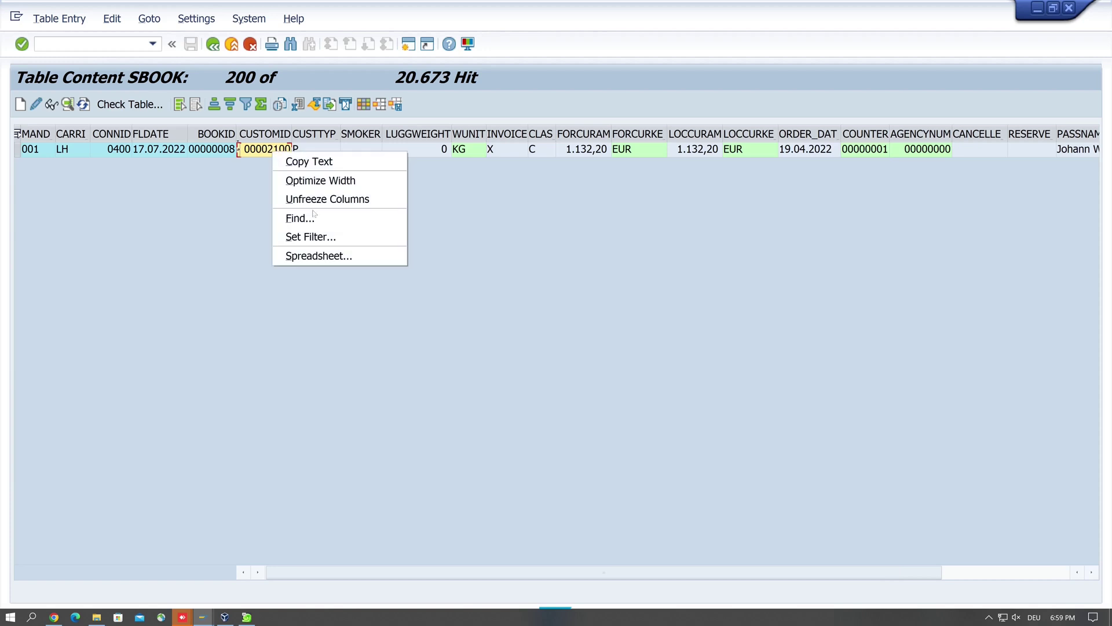
{"action": "left_click", "coordinate": [311, 237]}
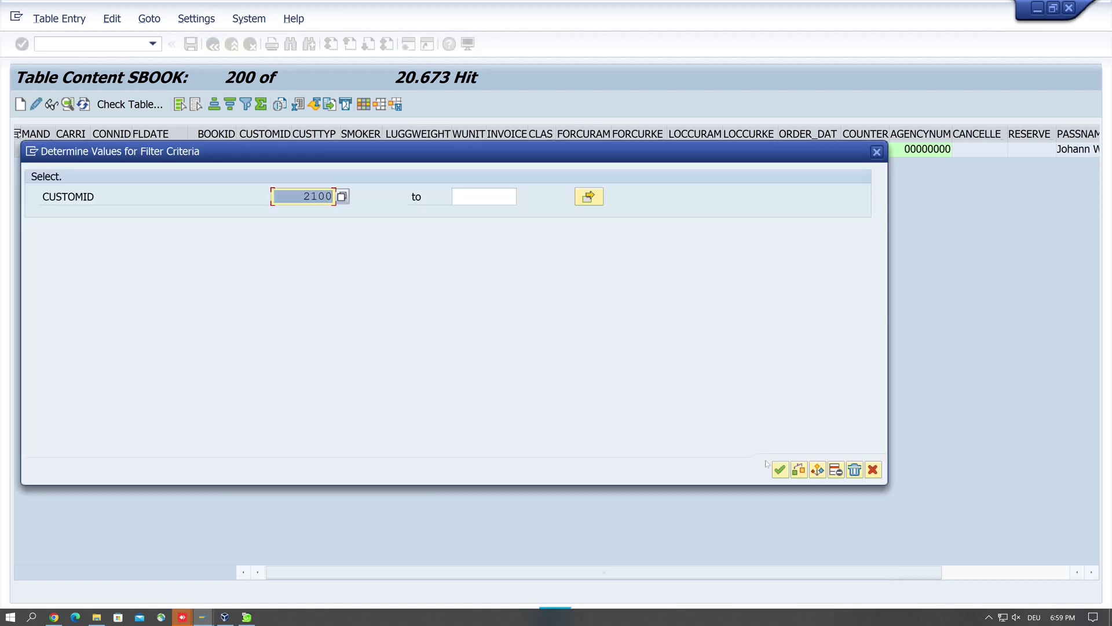
{"action": "key", "text": "Delete"}
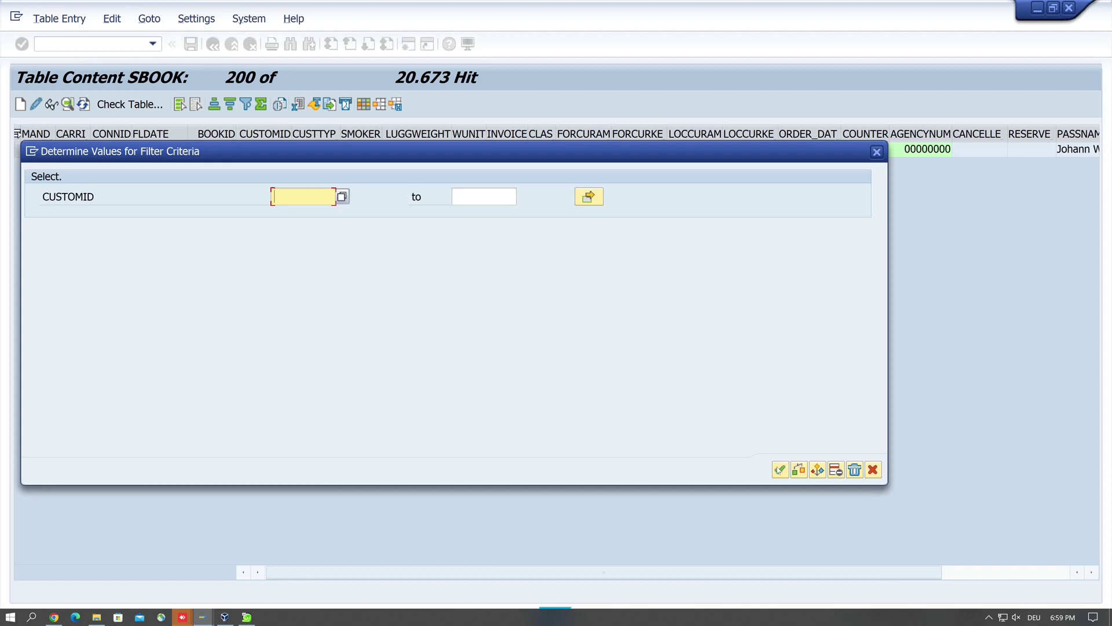
{"action": "left_click", "coordinate": [780, 470]}
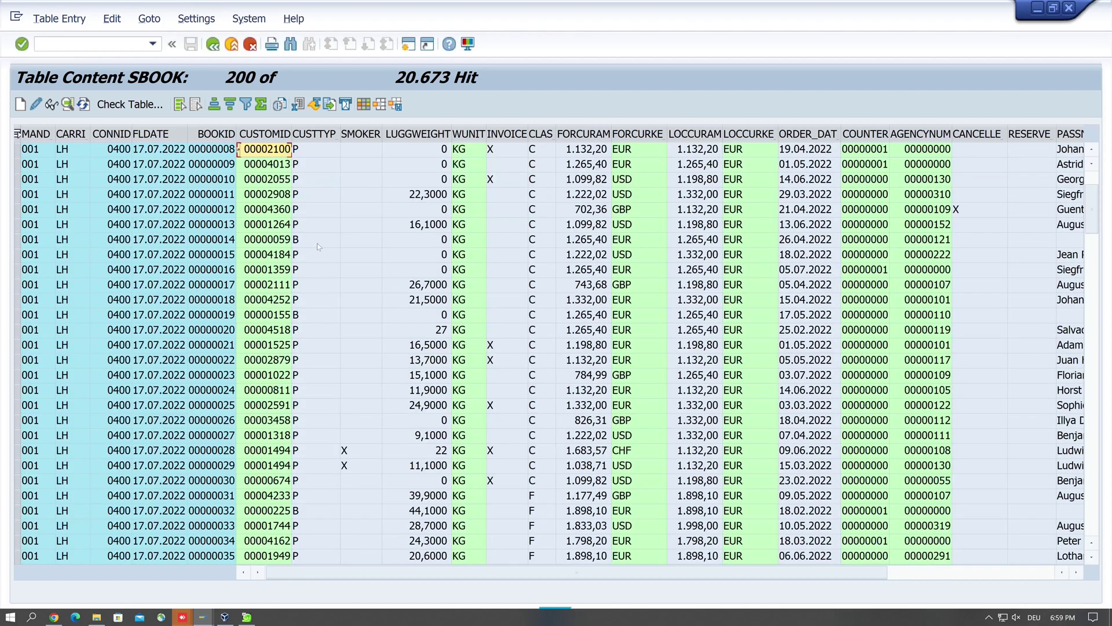
Step: Review the Data Browser tab in User Parameters and close the dialog without changes
{"action": "left_click", "coordinate": [314, 210]}
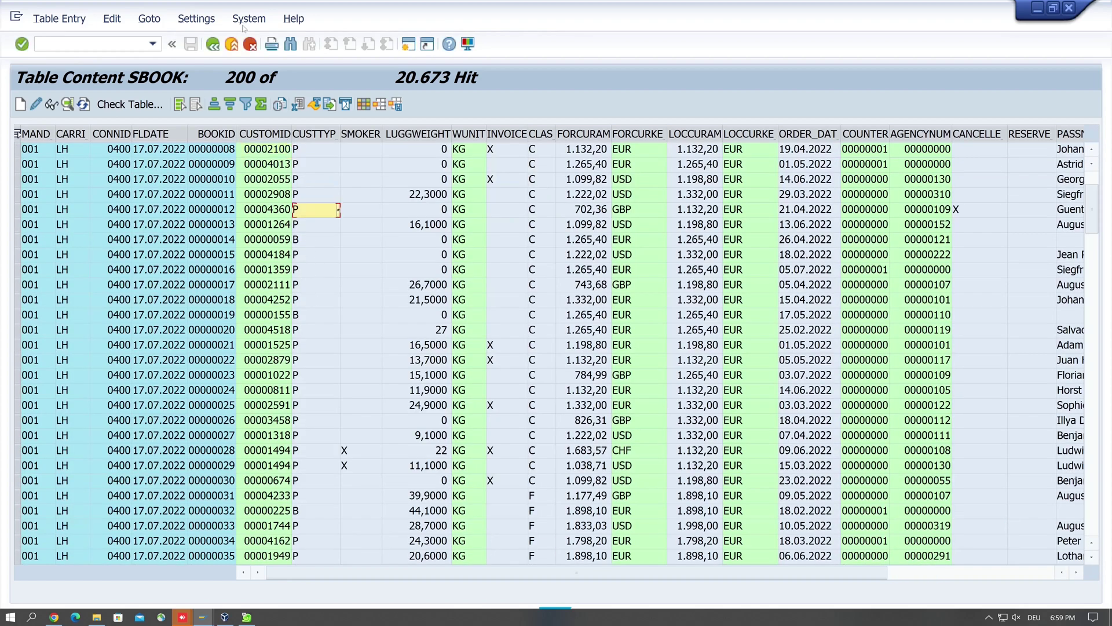
{"action": "left_click", "coordinate": [196, 18]}
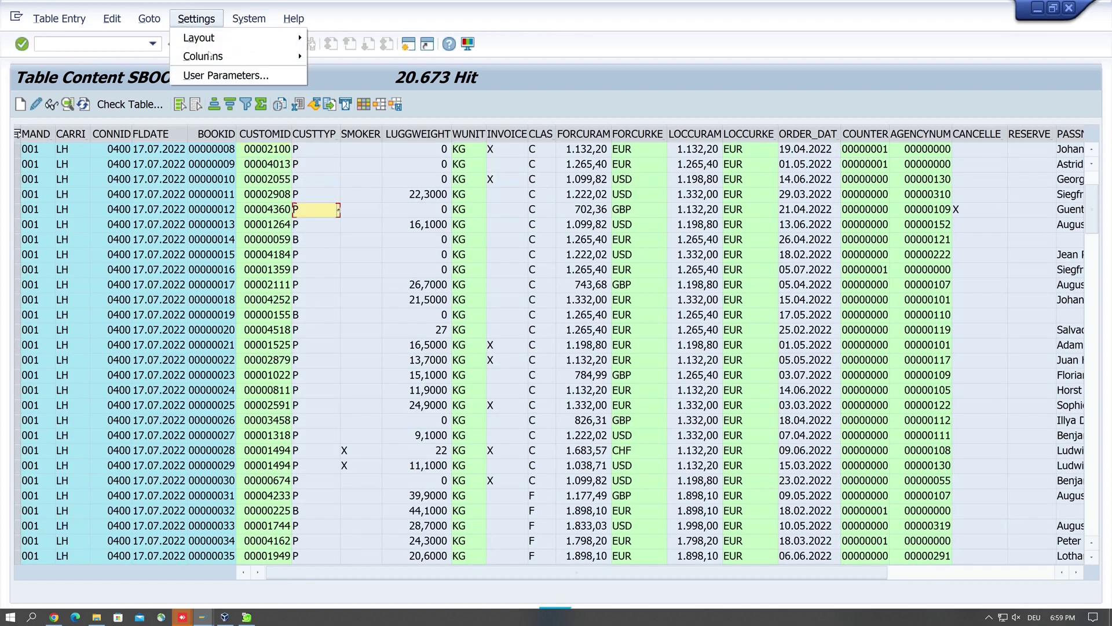
{"action": "left_click", "coordinate": [228, 79]}
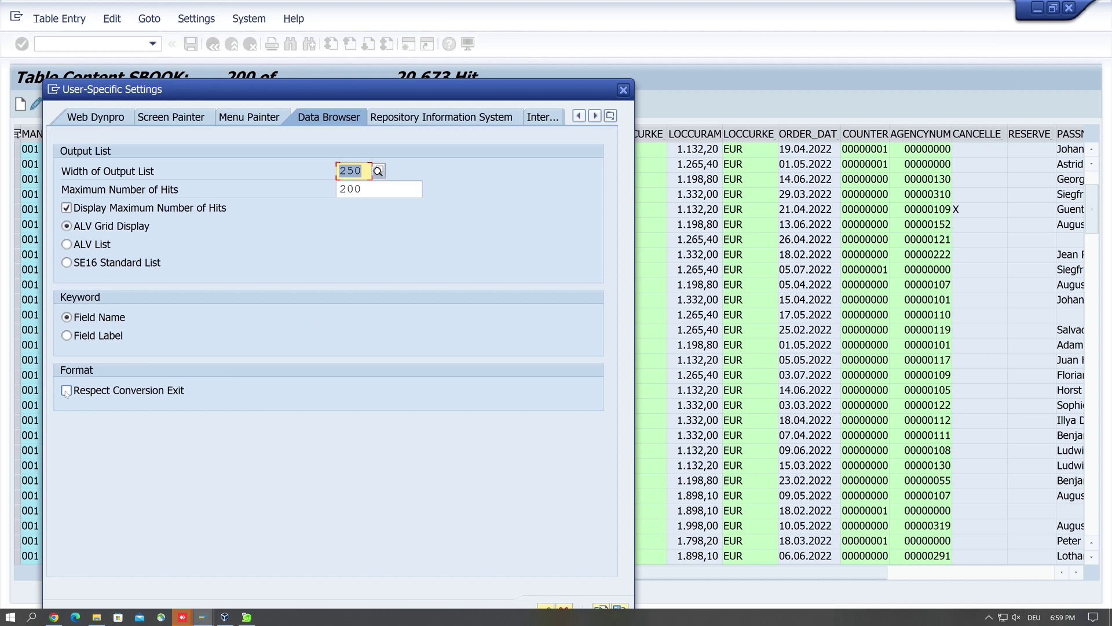
{"action": "left_click", "coordinate": [623, 90]}
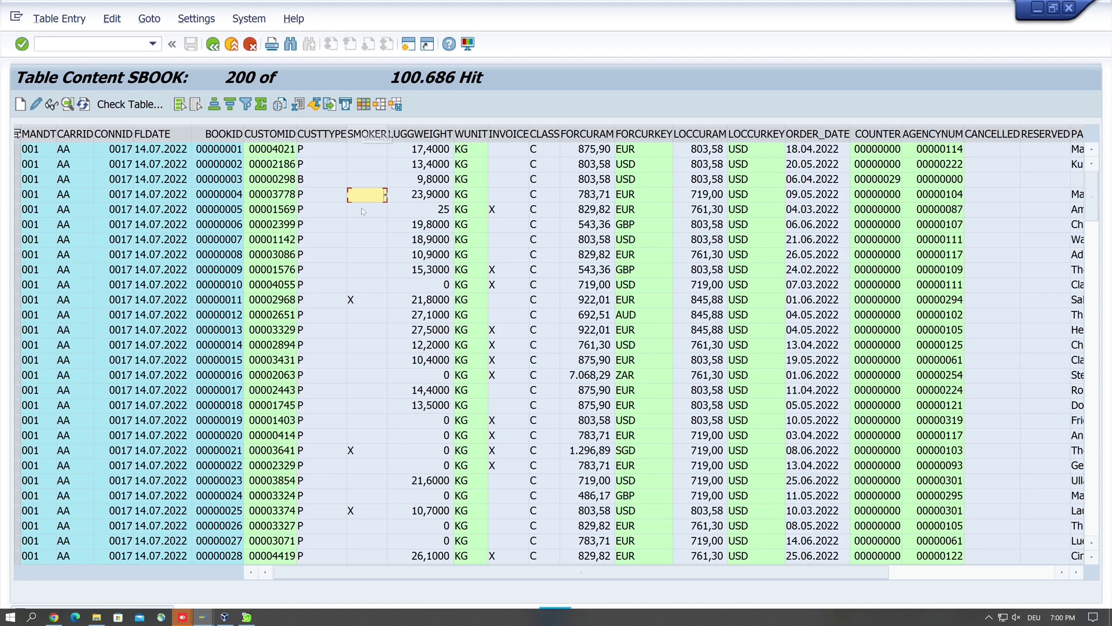
Step: Close the foreign key overview and view the check table behind the CUSTOMID column, then go back
{"action": "left_click", "coordinate": [129, 105]}
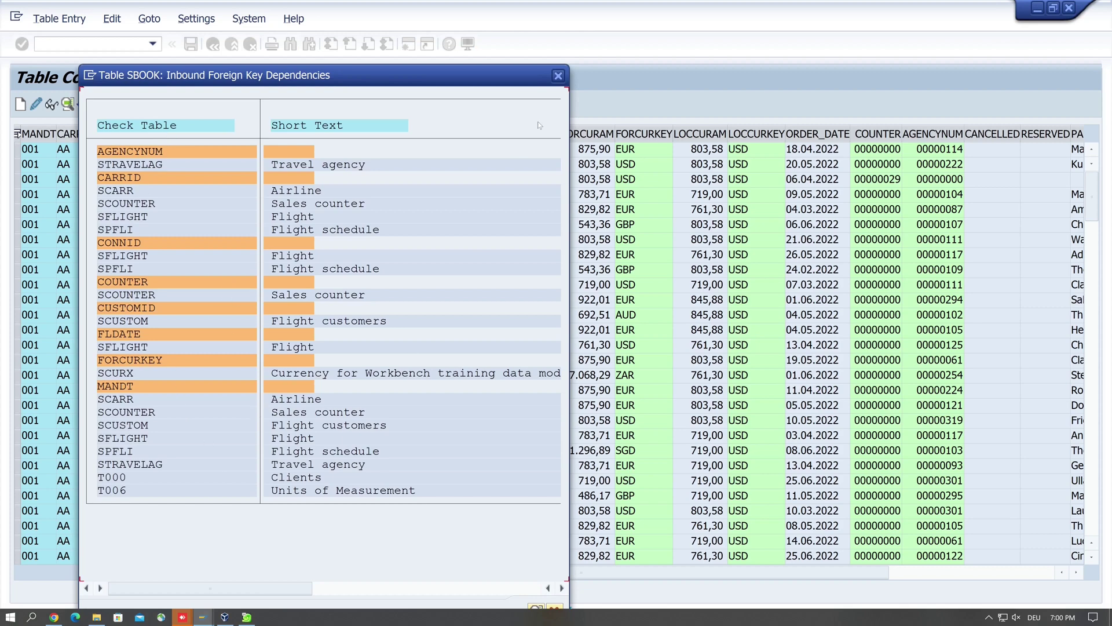
{"action": "left_click", "coordinate": [558, 75]}
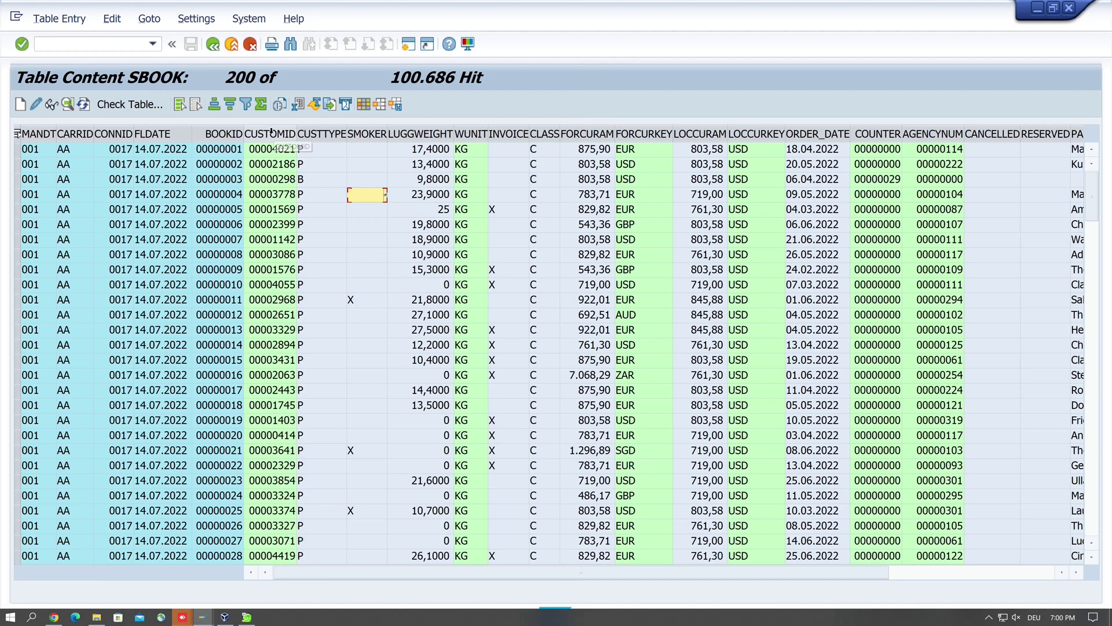
{"action": "left_click", "coordinate": [272, 133]}
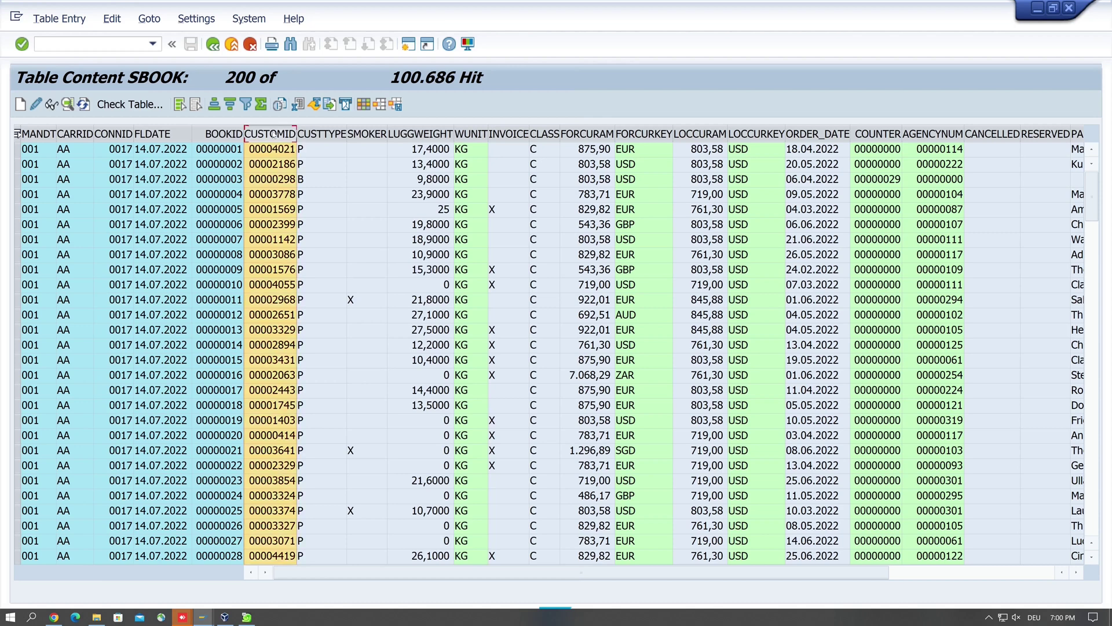
{"action": "left_click", "coordinate": [126, 105]}
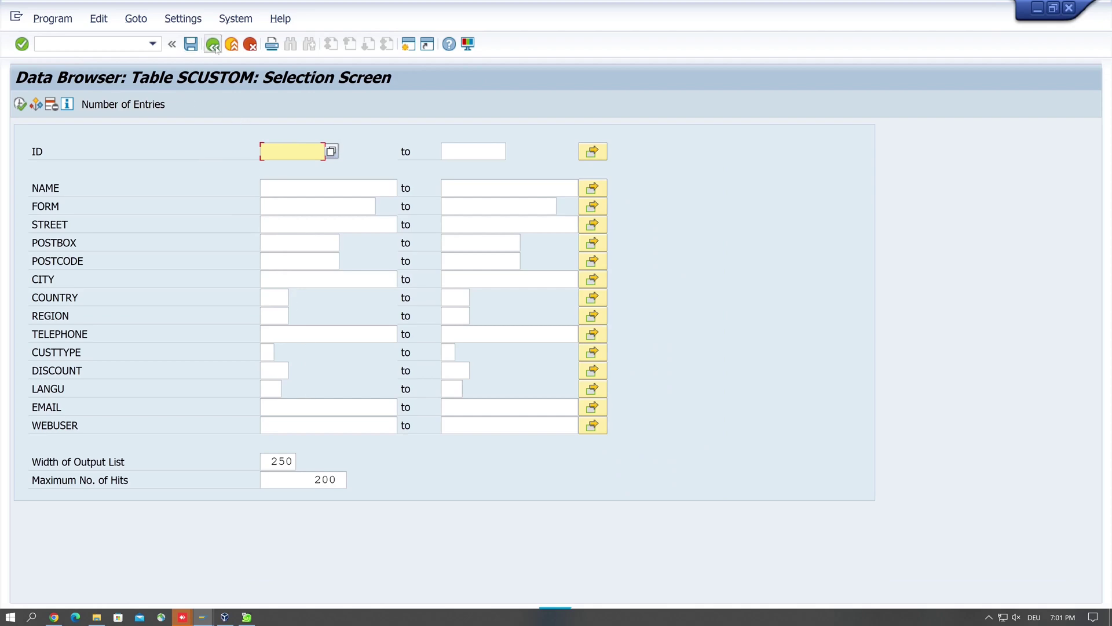
{"action": "left_click", "coordinate": [212, 45]}
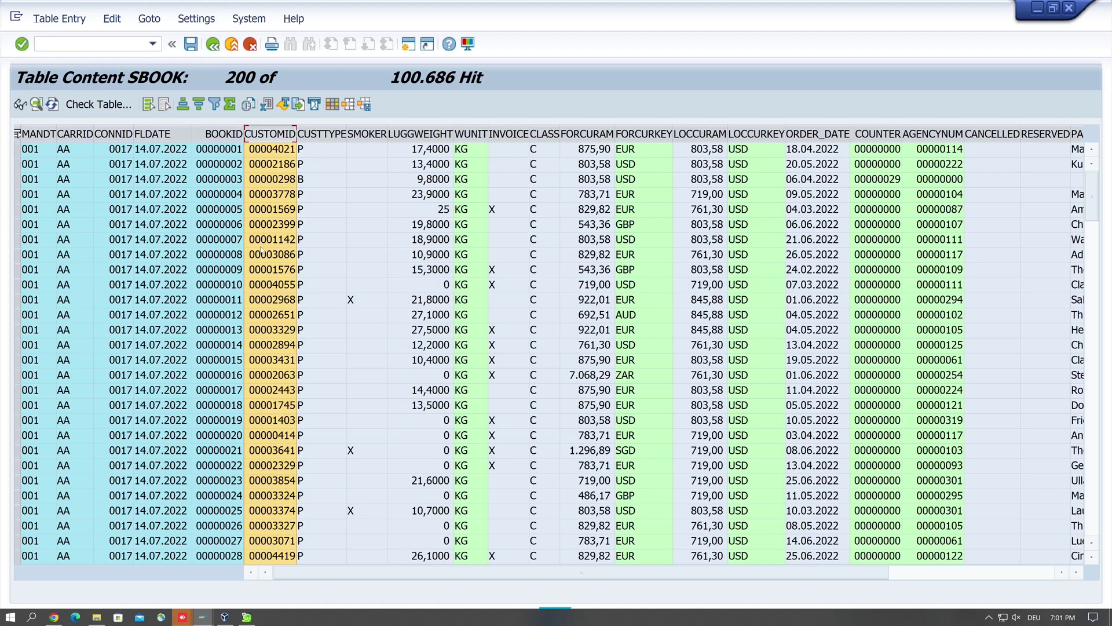
Step: Display the SCUSTOM record for customer 00002399 from row 6, then return to the SBOOK list
{"action": "left_click", "coordinate": [272, 225]}
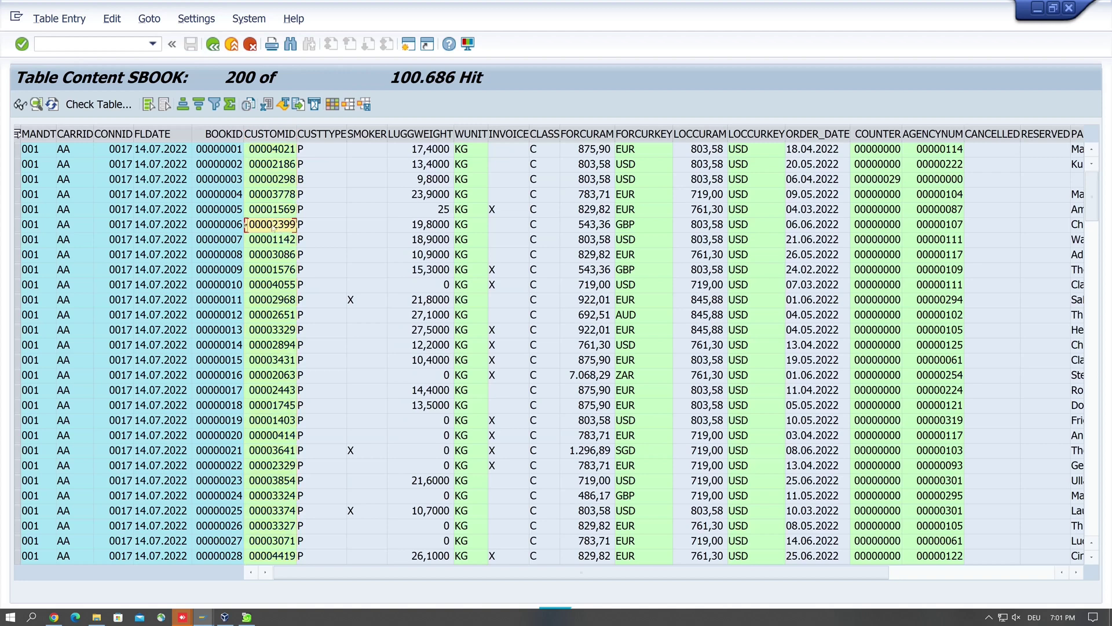
{"action": "left_click", "coordinate": [105, 102]}
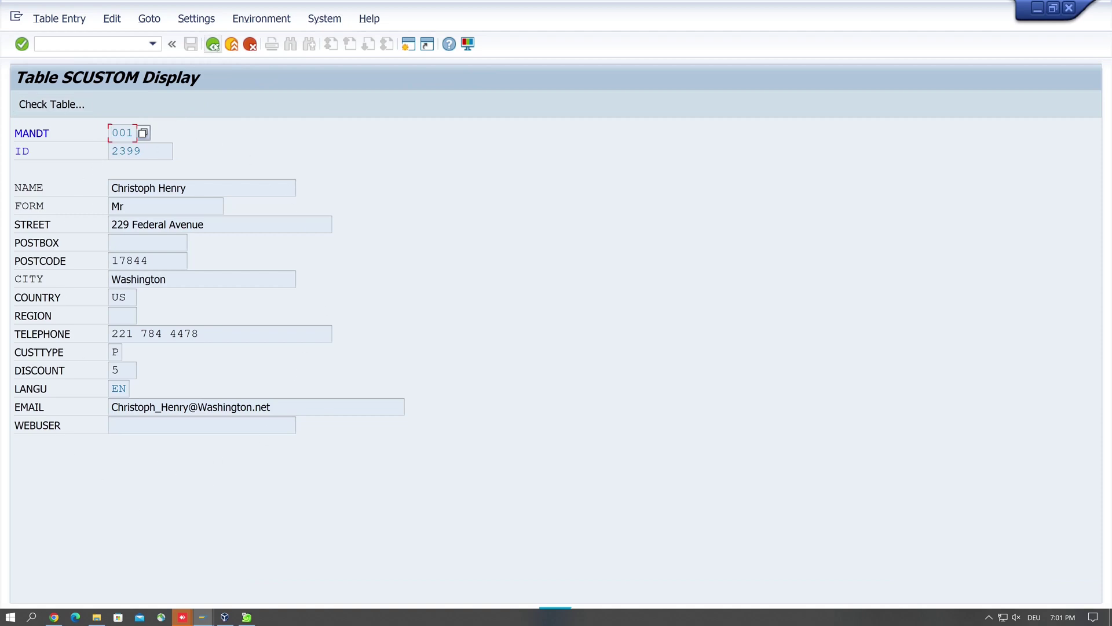
{"action": "left_click", "coordinate": [214, 47]}
{"action": "left_click", "coordinate": [214, 45]}
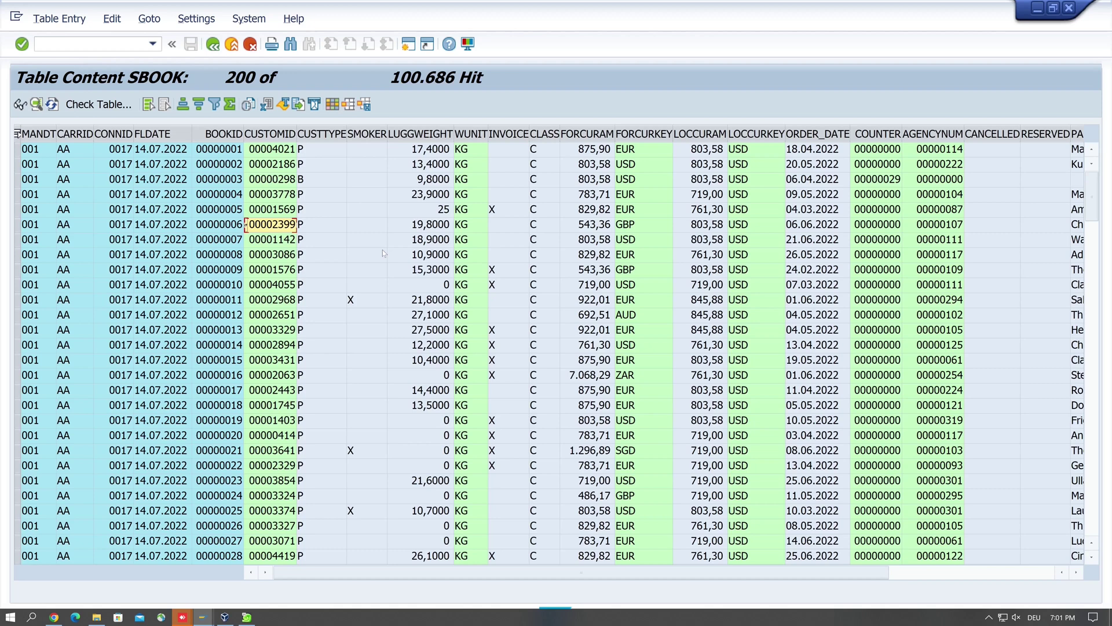
Step: Turn on the 'With striped patt.' display option in the SBOOK list layout
{"action": "left_click", "coordinate": [333, 105]}
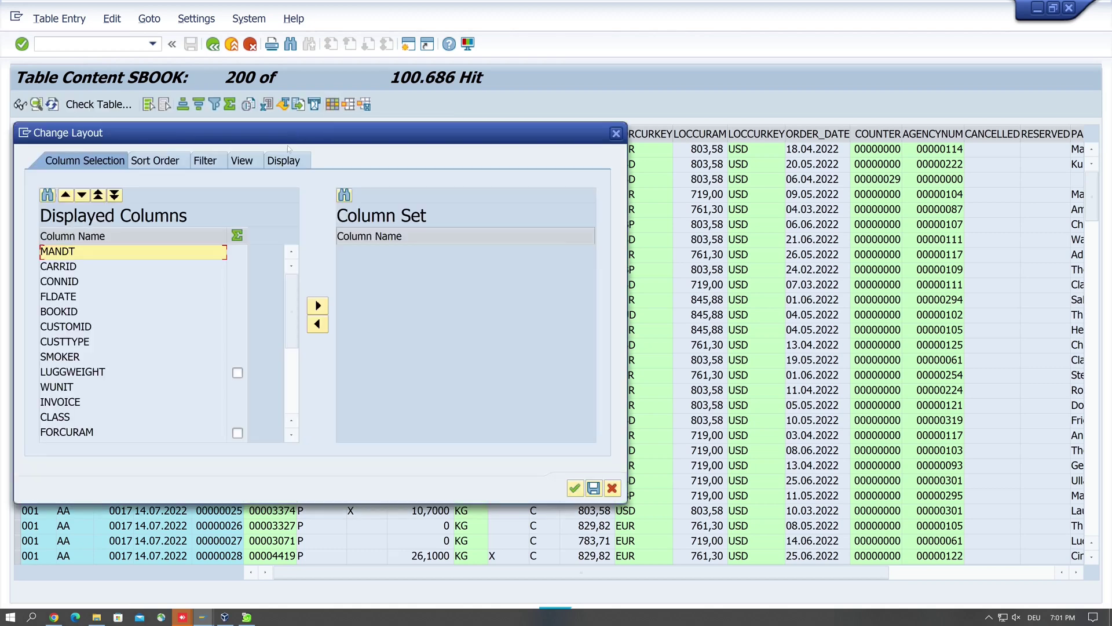
{"action": "left_click", "coordinate": [288, 161]}
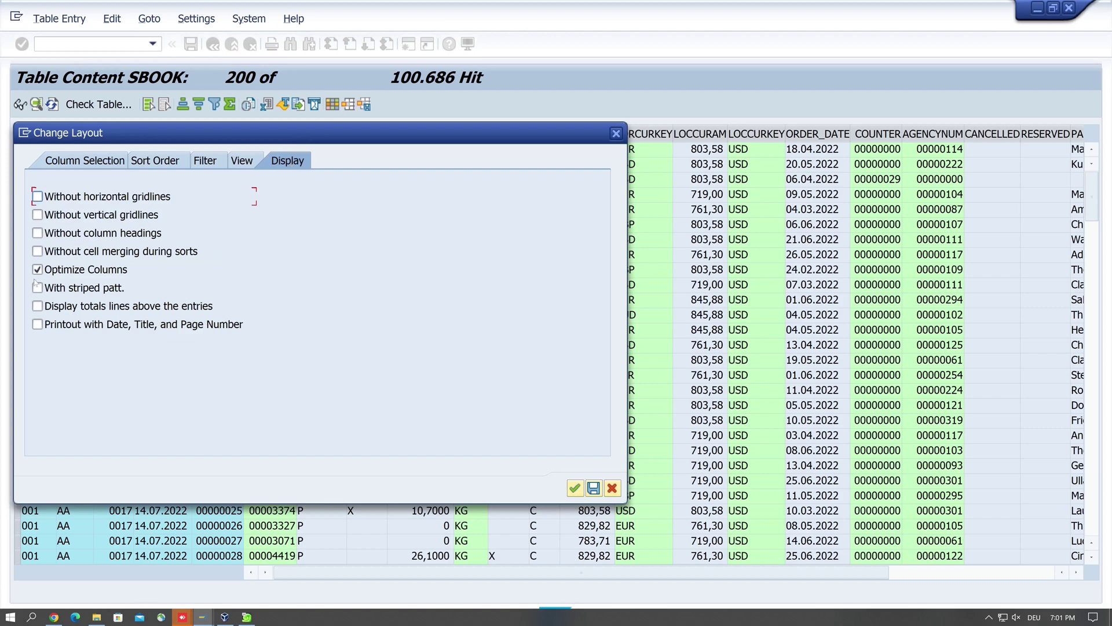
{"action": "left_click", "coordinate": [38, 288]}
{"action": "left_click", "coordinate": [574, 489]}
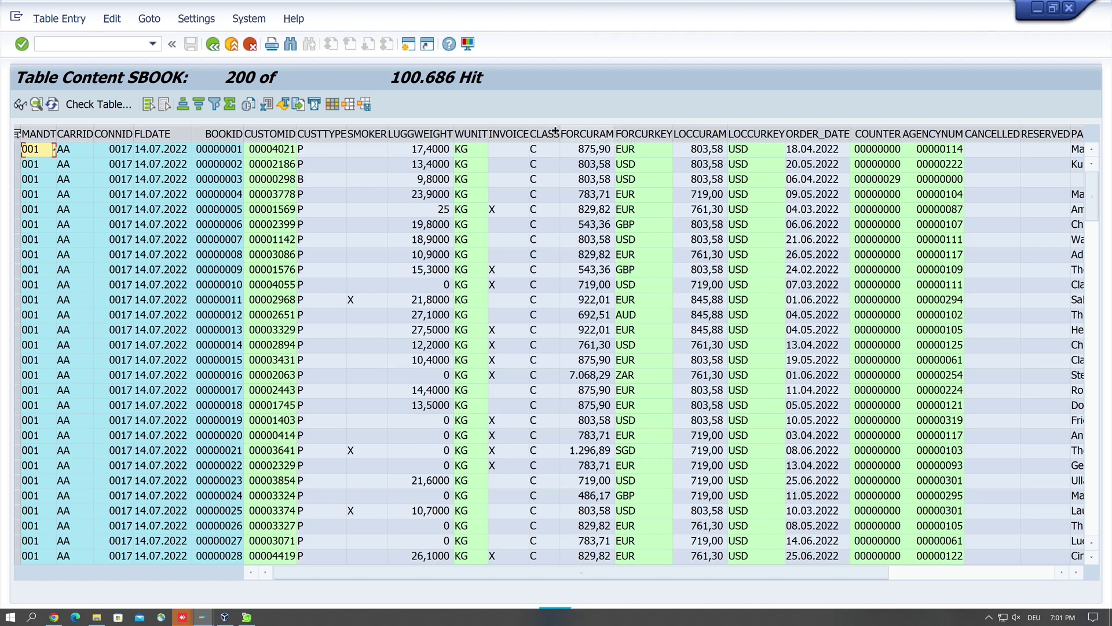
Step: Total FORCURAM per currency and show the totals lines above the entries
{"action": "left_click", "coordinate": [593, 130]}
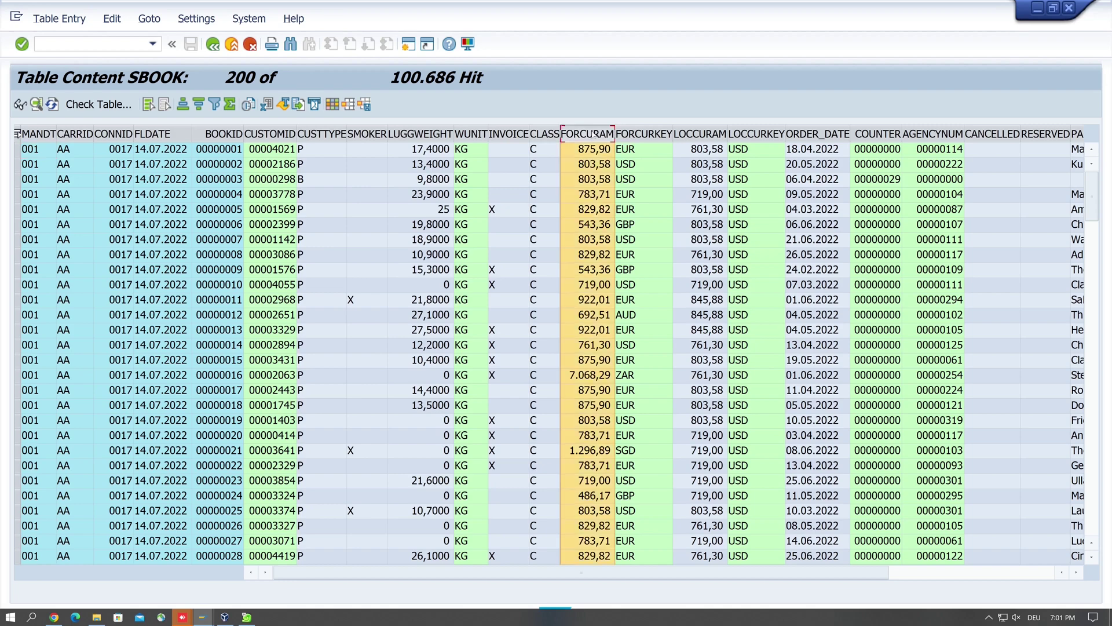
{"action": "left_click", "coordinate": [230, 105]}
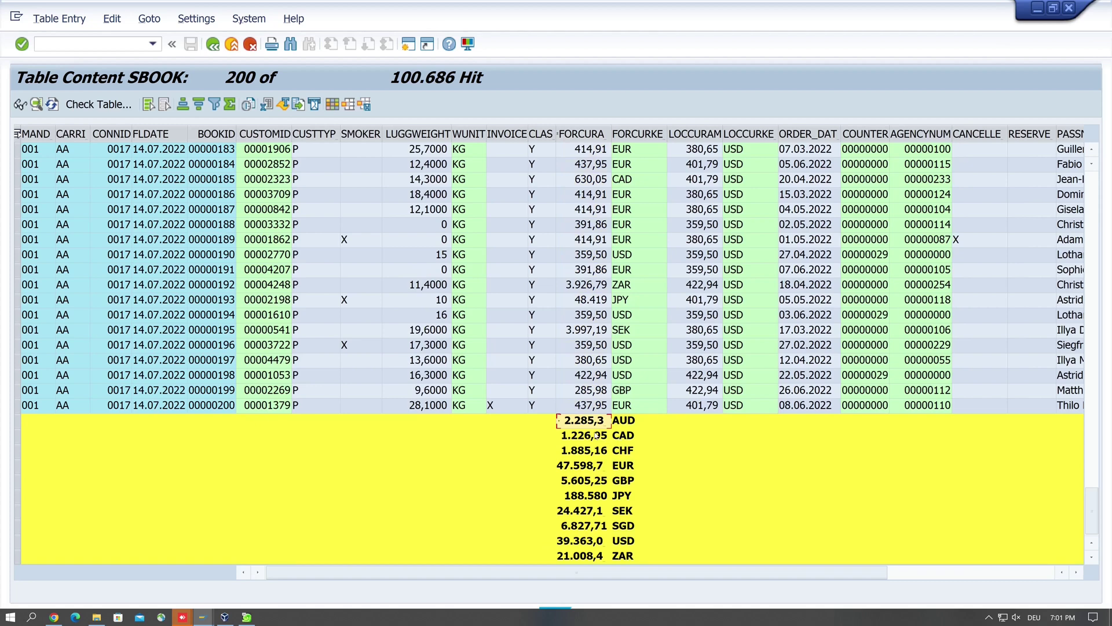
{"action": "left_click", "coordinate": [335, 105]}
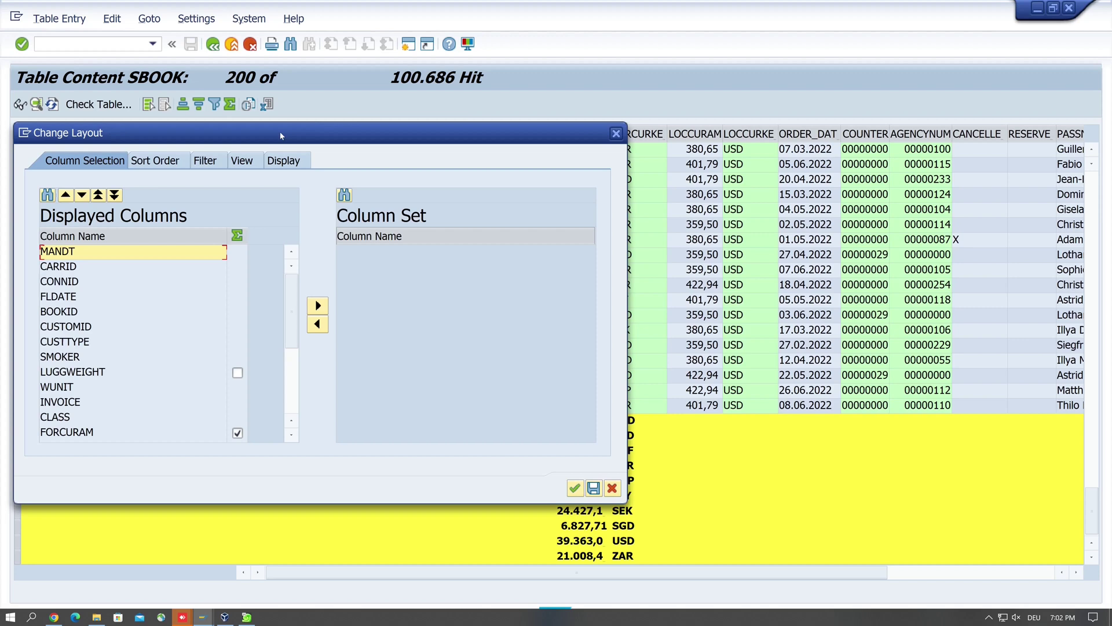
{"action": "left_click", "coordinate": [295, 160]}
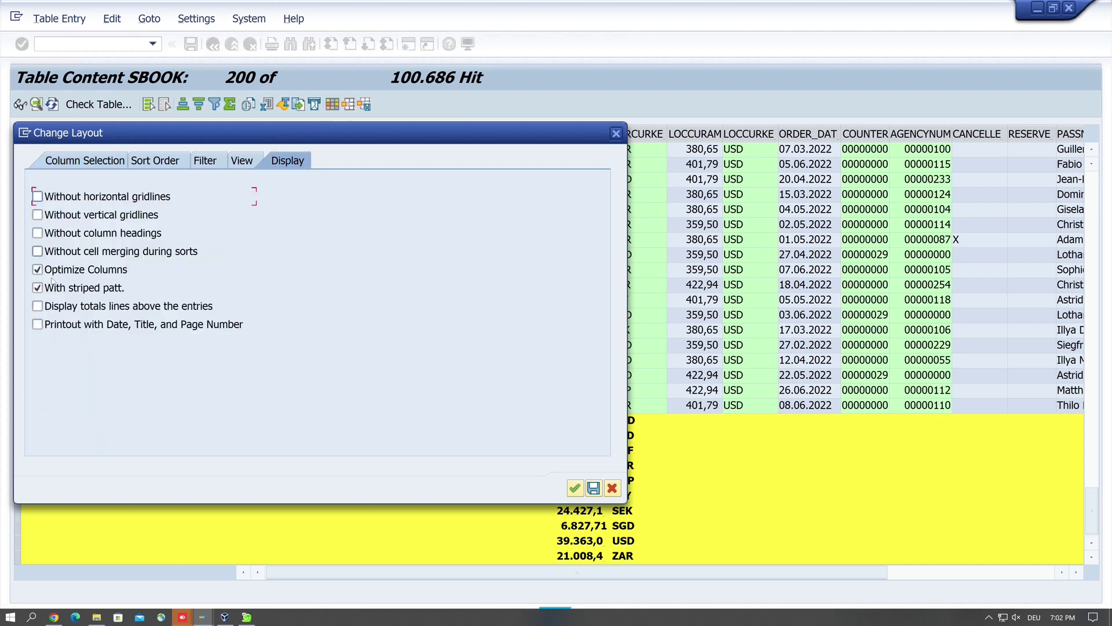
{"action": "left_click", "coordinate": [37, 306]}
{"action": "left_click", "coordinate": [575, 488]}
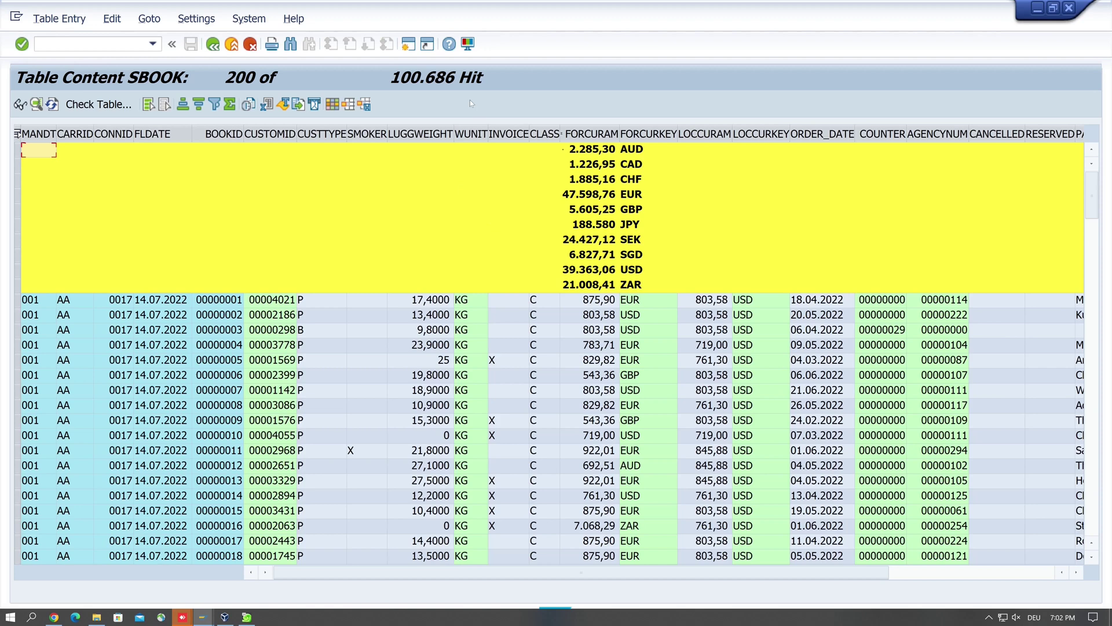
Step: Switch off 'Display totals lines above the entries' so the totals return below
{"action": "left_click", "coordinate": [332, 104]}
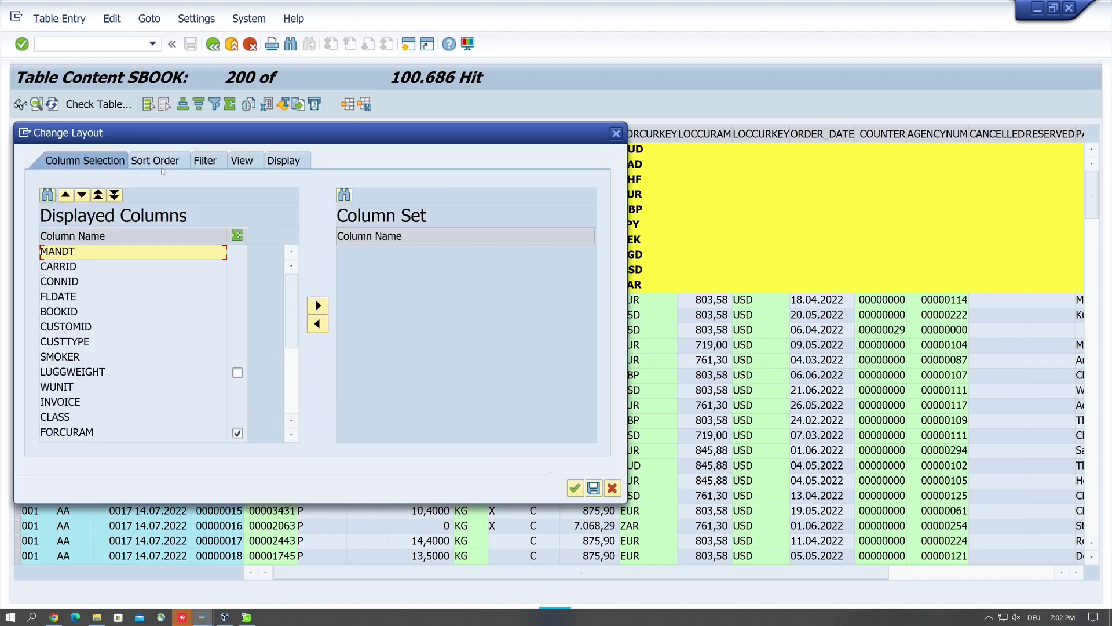
{"action": "left_click", "coordinate": [278, 160]}
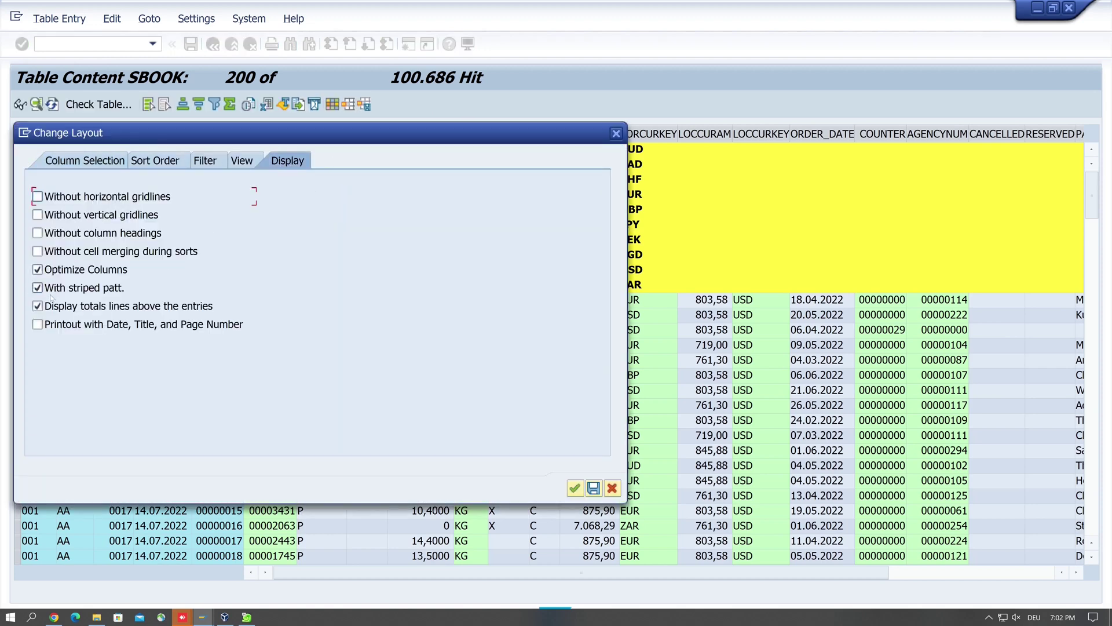
{"action": "left_click", "coordinate": [38, 306]}
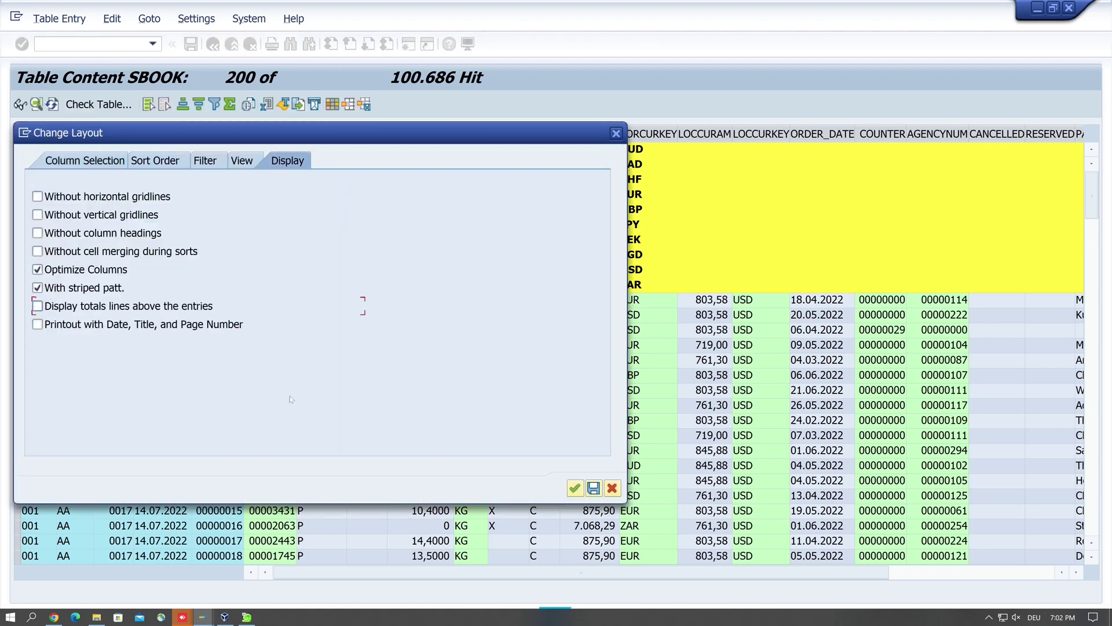
{"action": "left_click", "coordinate": [574, 488]}
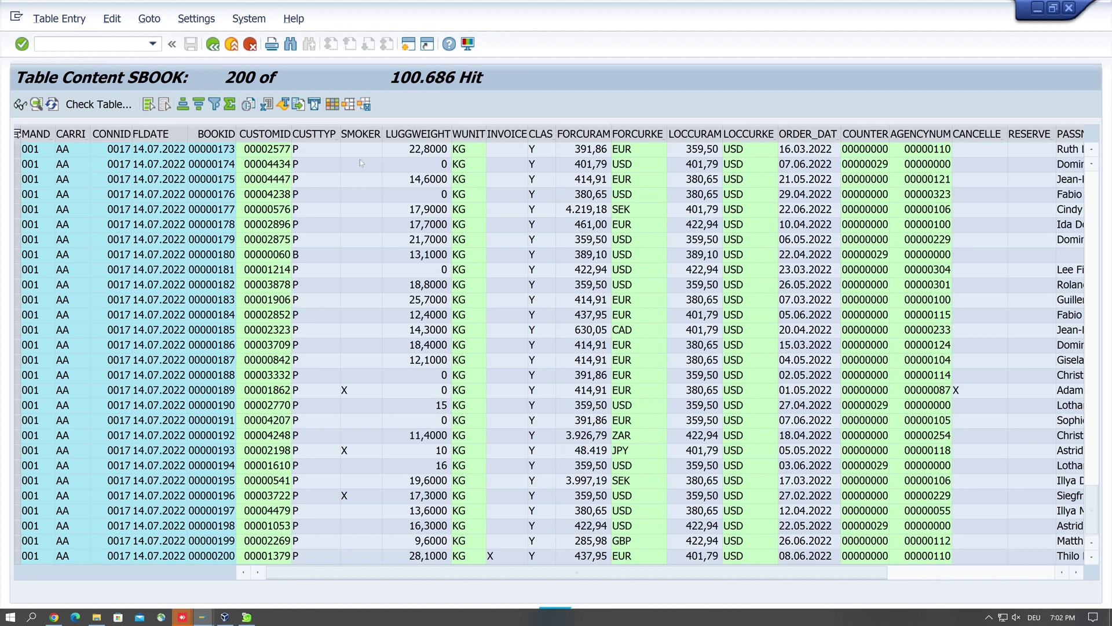
Step: Hide the MANDT and SMOKER columns by moving them into the Column Set
{"action": "left_click", "coordinate": [332, 104]}
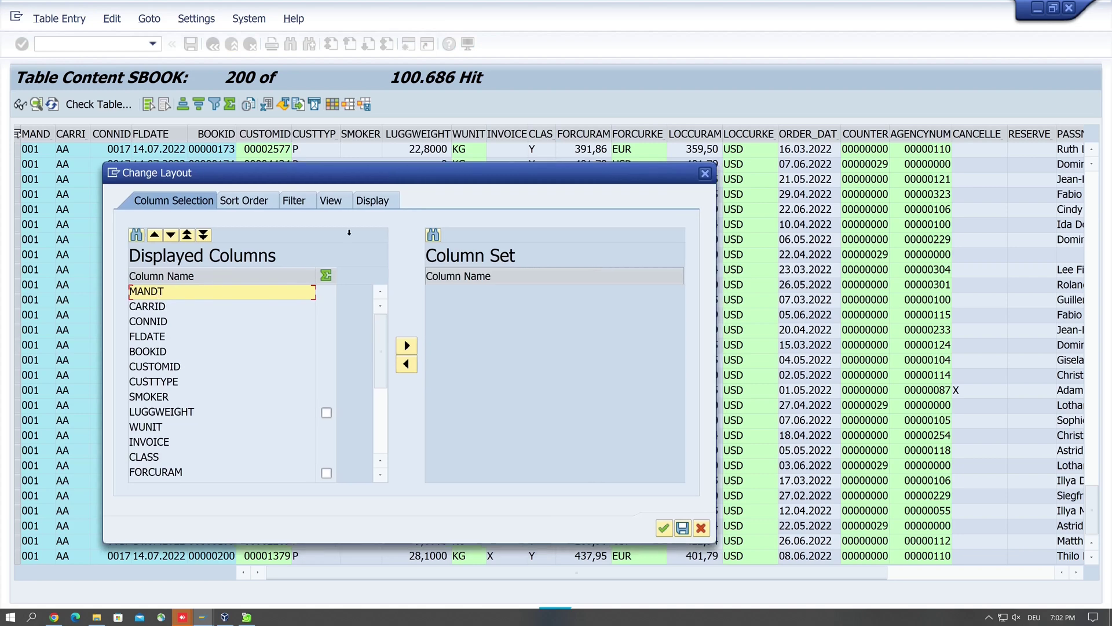
{"action": "left_click", "coordinate": [407, 345]}
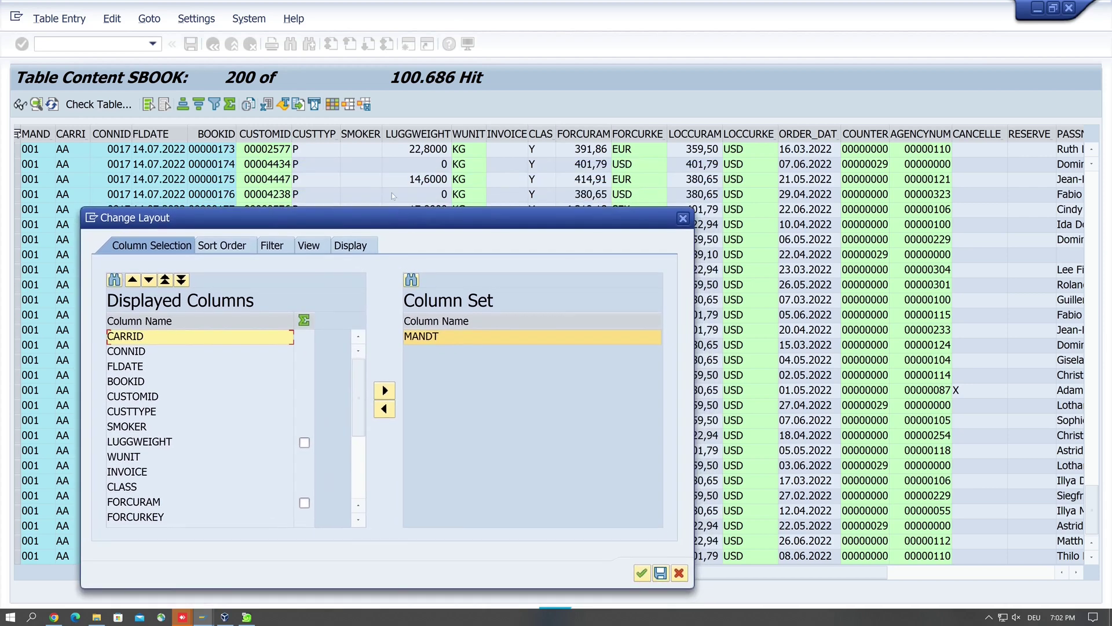
{"action": "left_click", "coordinate": [137, 428]}
{"action": "left_click", "coordinate": [384, 391]}
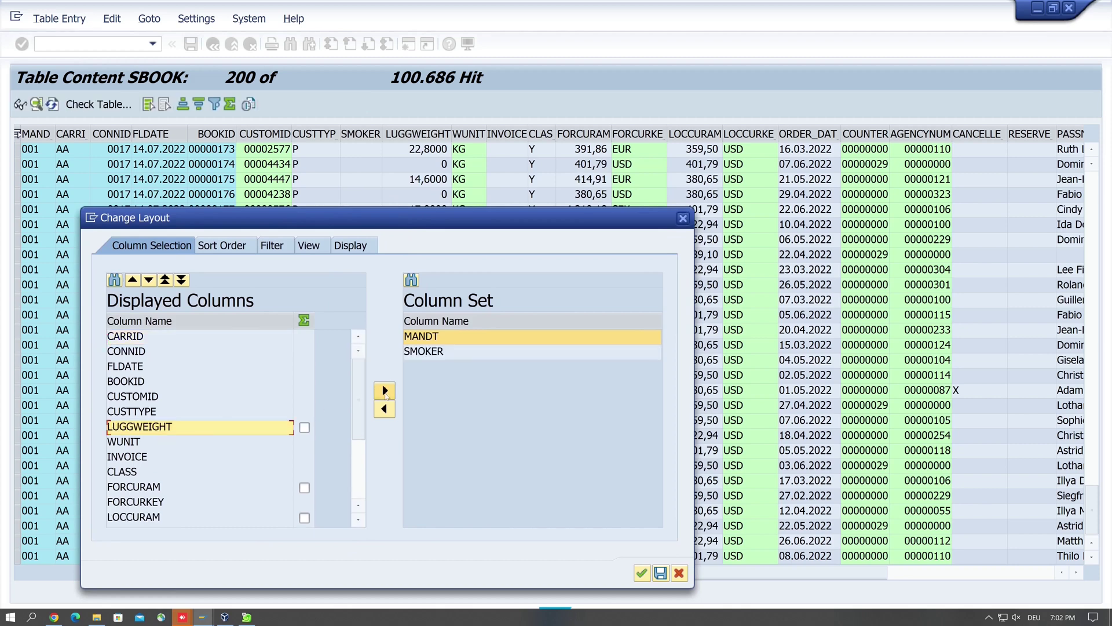
{"action": "left_click_drag", "start_coordinate": [470, 225], "coordinate": [446, 203]}
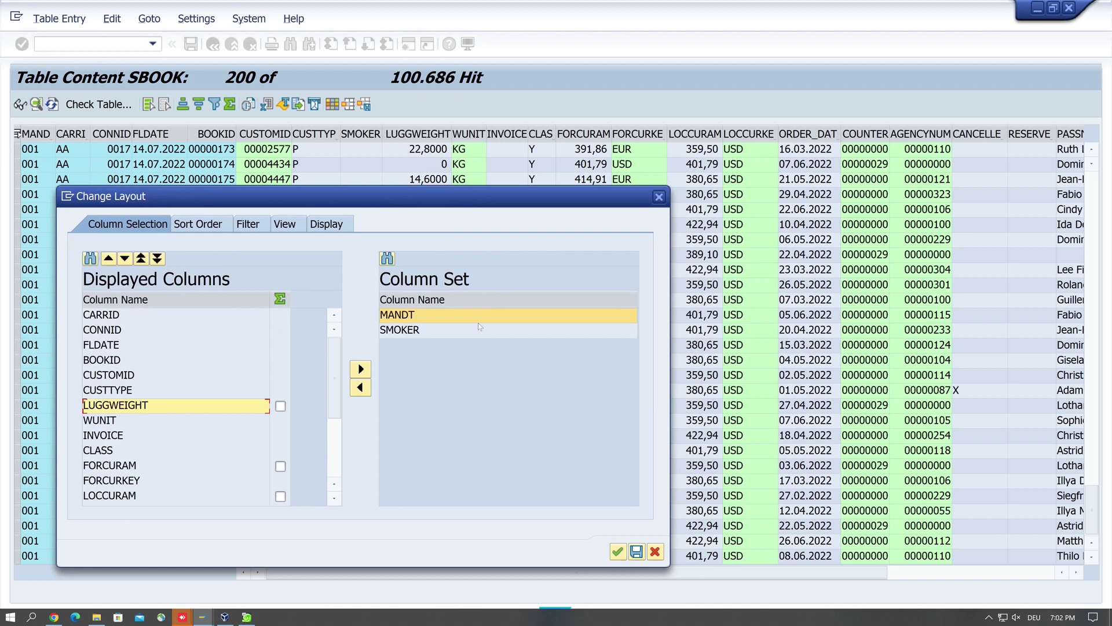
Step: Save the layout as TEST with name 'Testlayout', user-specific and as the default setting
{"action": "left_click", "coordinate": [637, 550]}
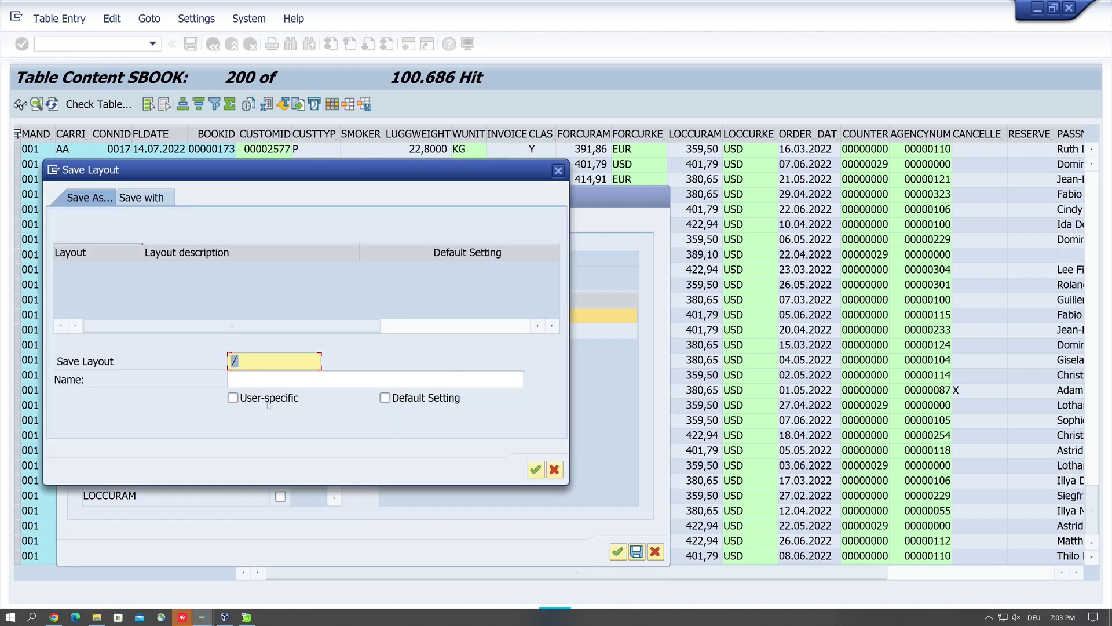
{"action": "left_click", "coordinate": [233, 398]}
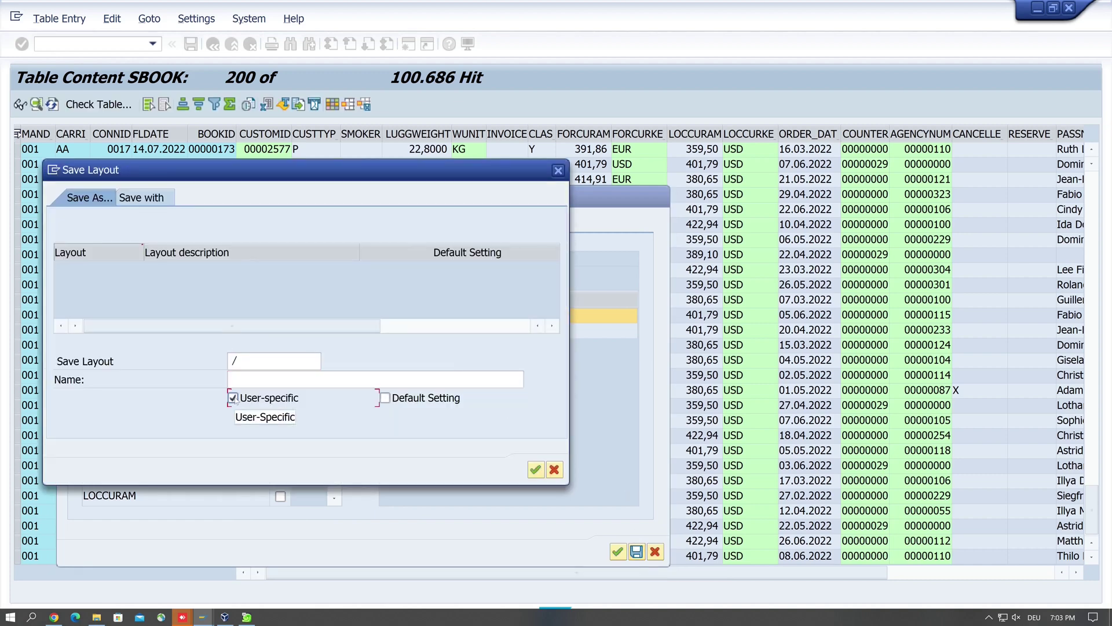
{"action": "left_click", "coordinate": [384, 399]}
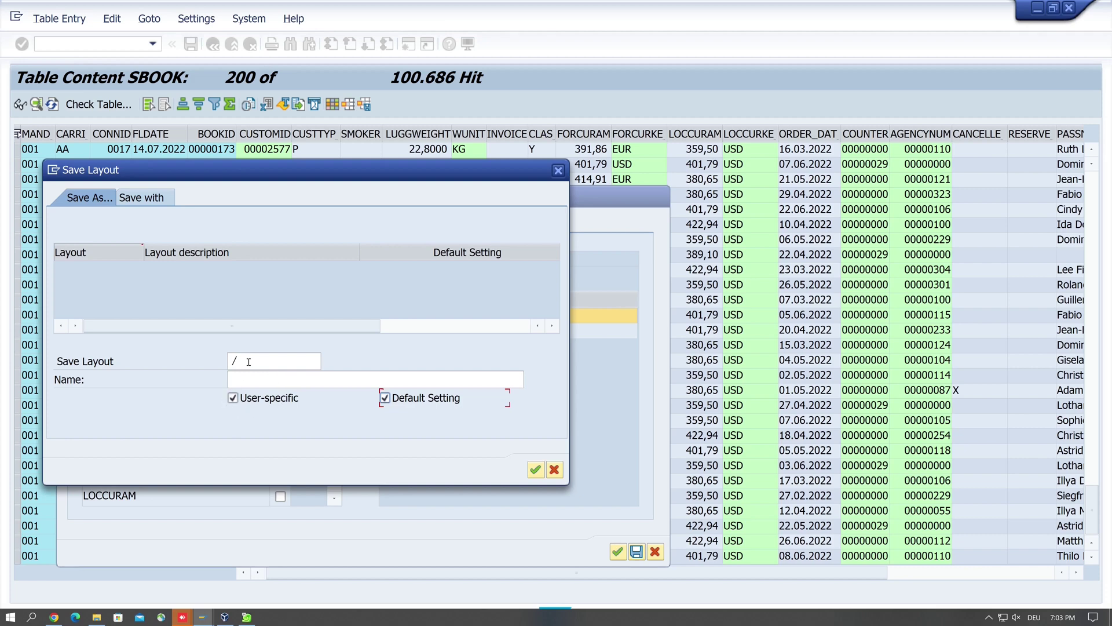
{"action": "left_click_drag", "start_coordinate": [248, 362], "coordinate": [153, 361]}
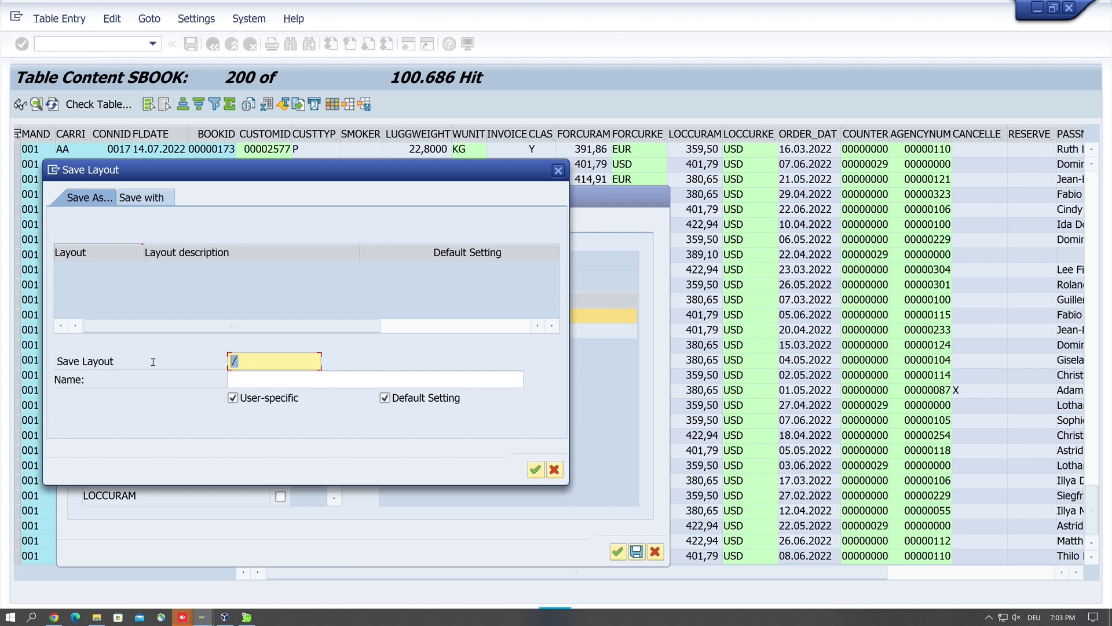
{"action": "key", "text": "BackSpace"}
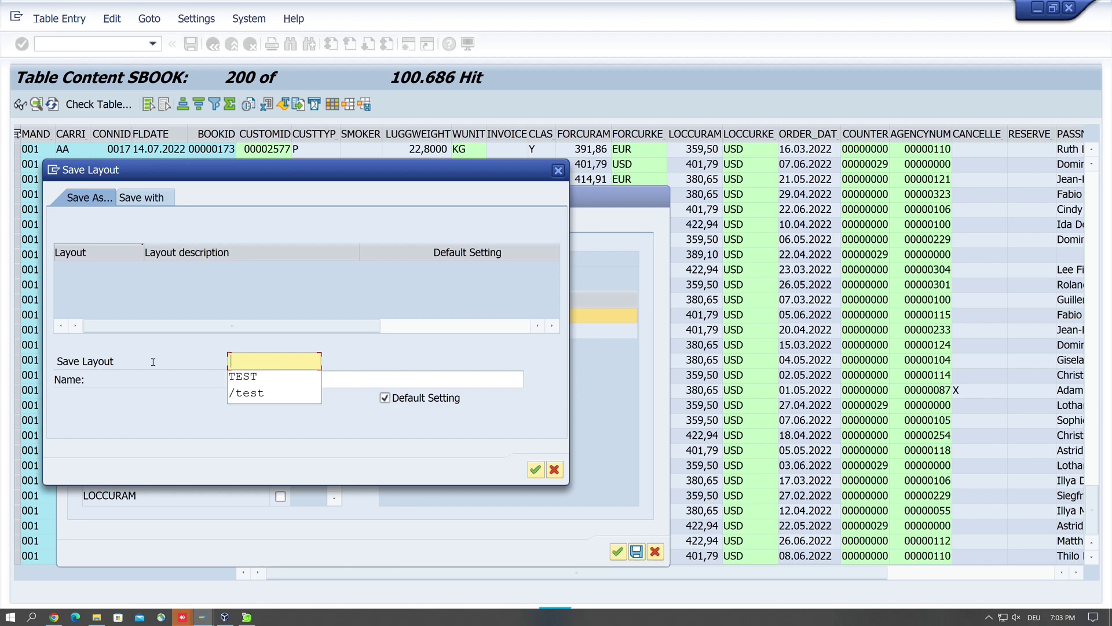
{"action": "key", "text": "Down"}
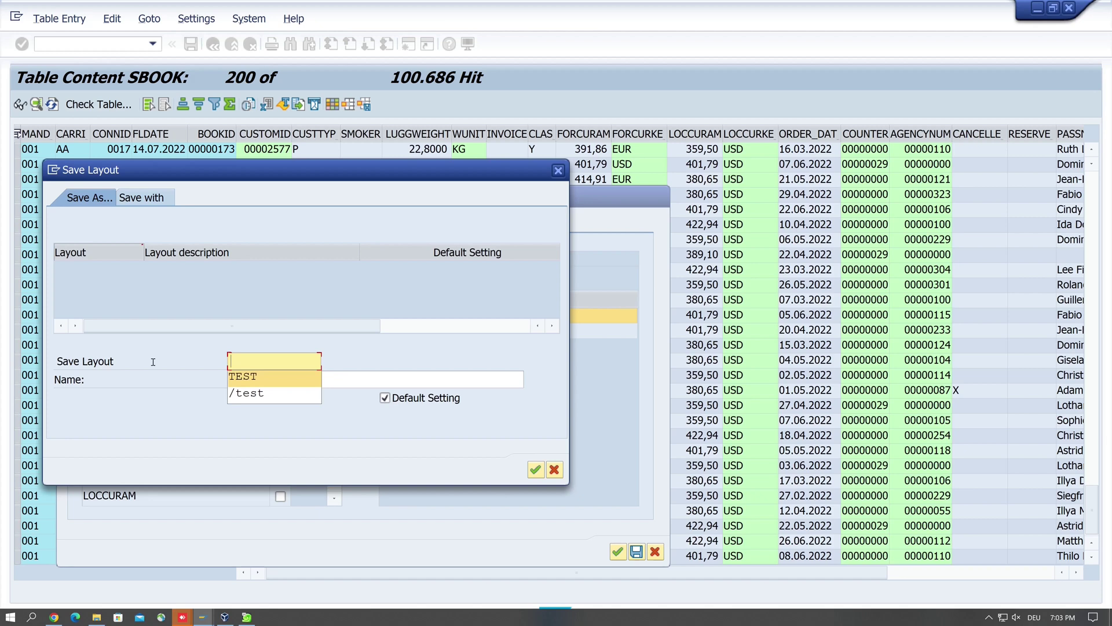
{"action": "key", "text": "Return"}
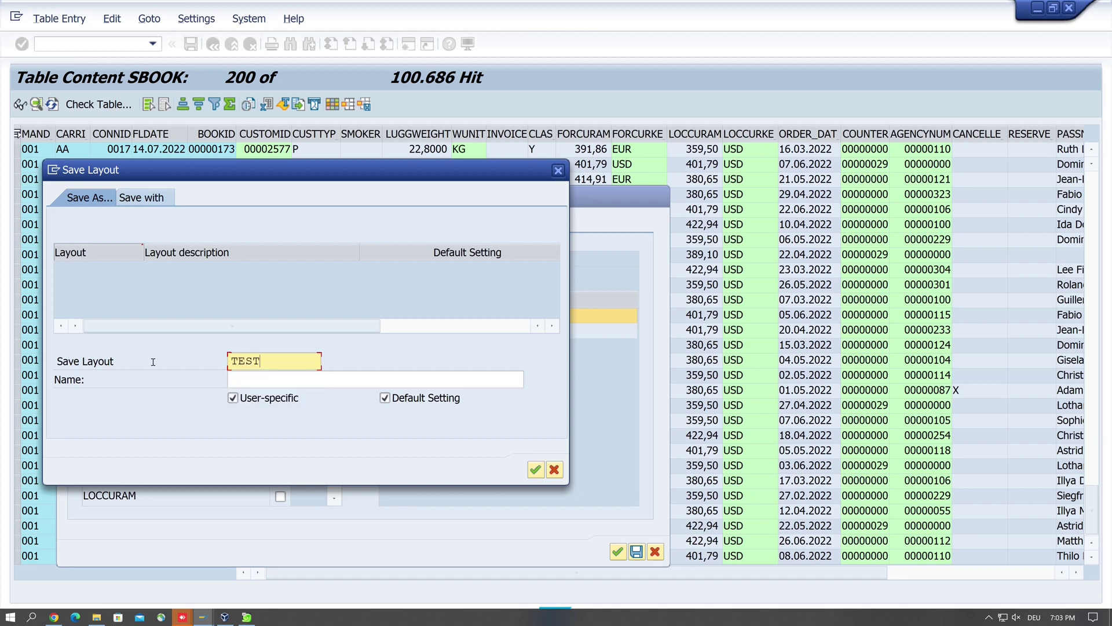
{"action": "left_click", "coordinate": [264, 379]}
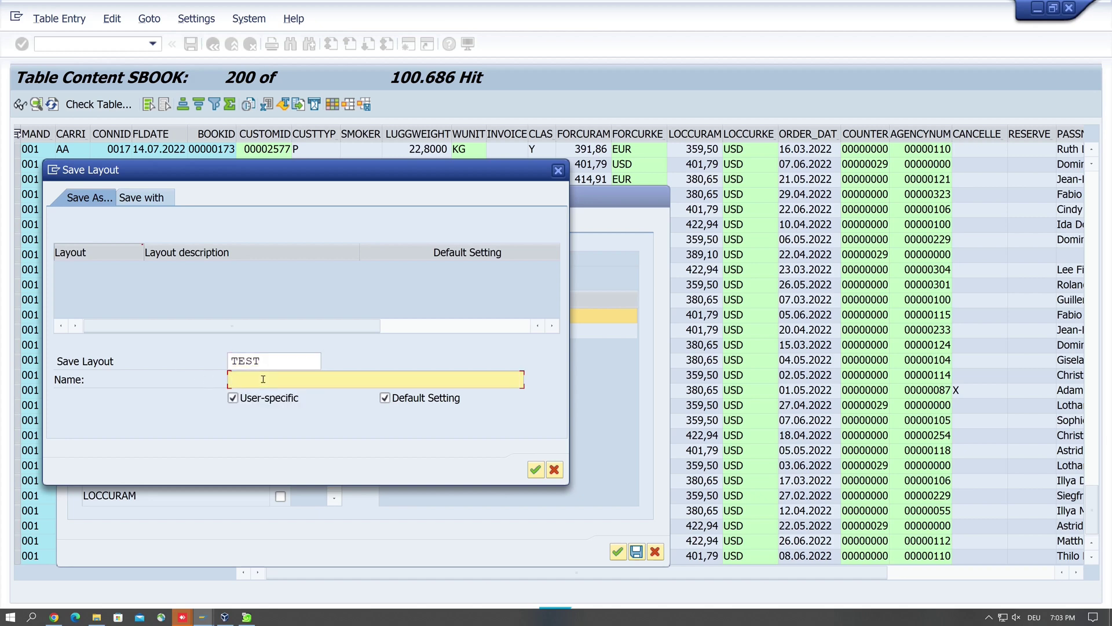
{"action": "type", "text": "Testl"}
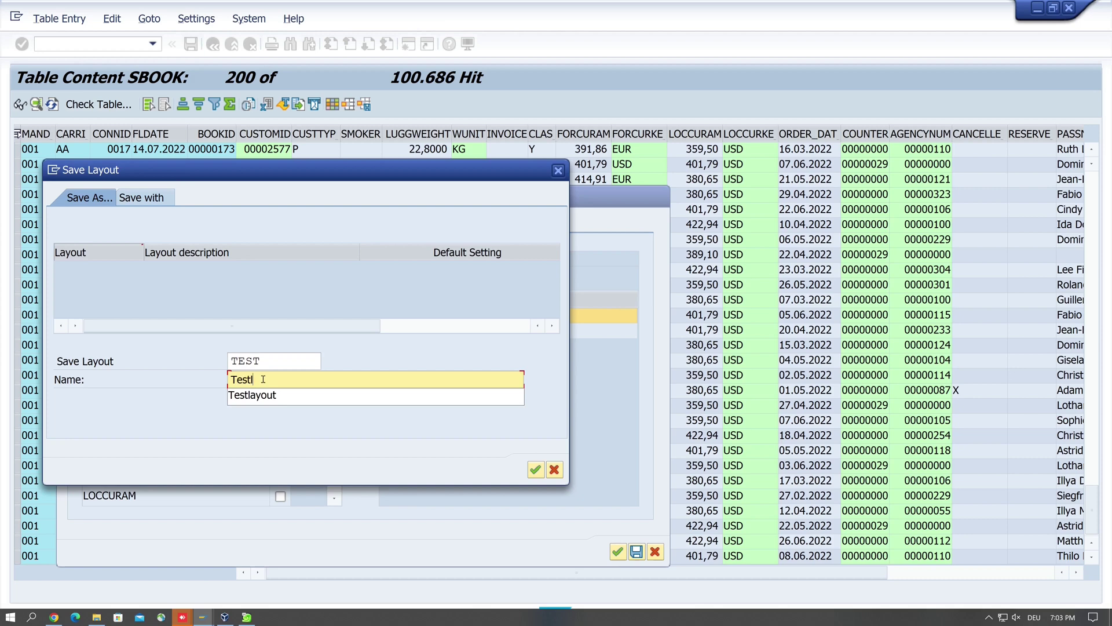
{"action": "type", "text": "ayout"}
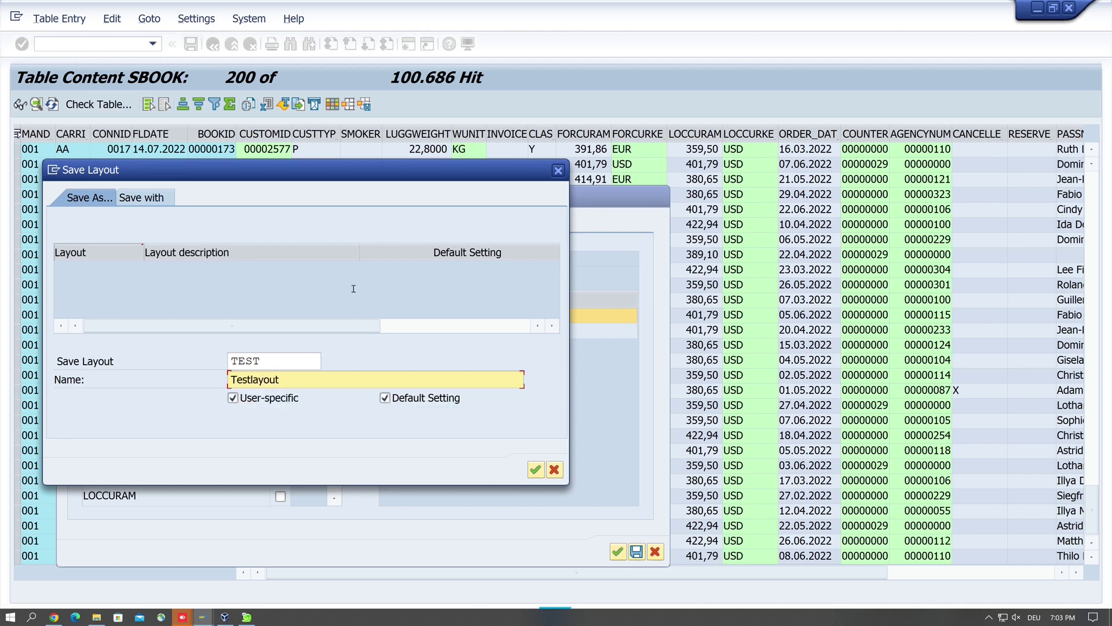
{"action": "left_click", "coordinate": [536, 469]}
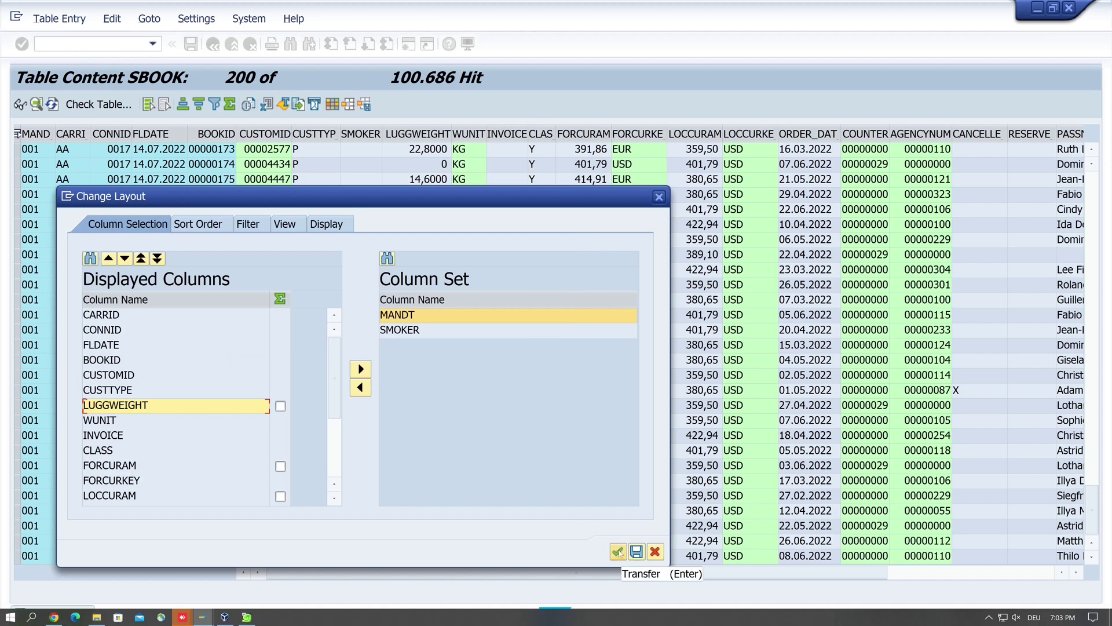
Step: Transfer the new layout to the SBOOK list, then exit to the start menu with /n
{"action": "left_click", "coordinate": [618, 551]}
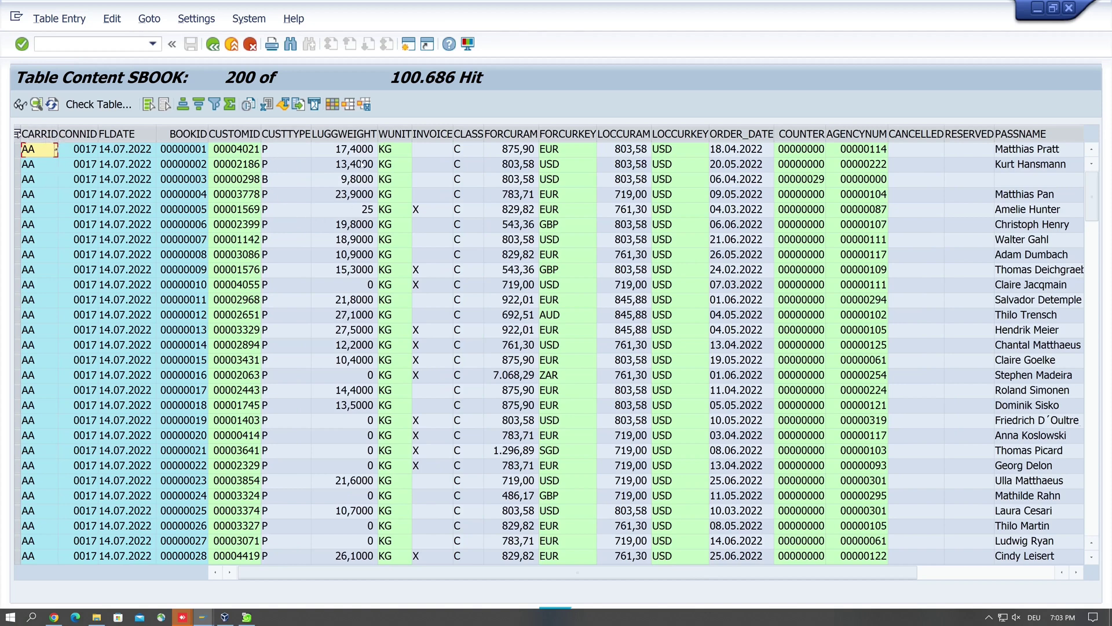
{"action": "left_click", "coordinate": [91, 47]}
{"action": "type", "text": "/n"}
{"action": "key", "text": "Return"}
Step: Rerun /nse16 SBOOK table contents to confirm MANDT and SMOKER stay hidden by default
{"action": "left_click", "coordinate": [86, 46]}
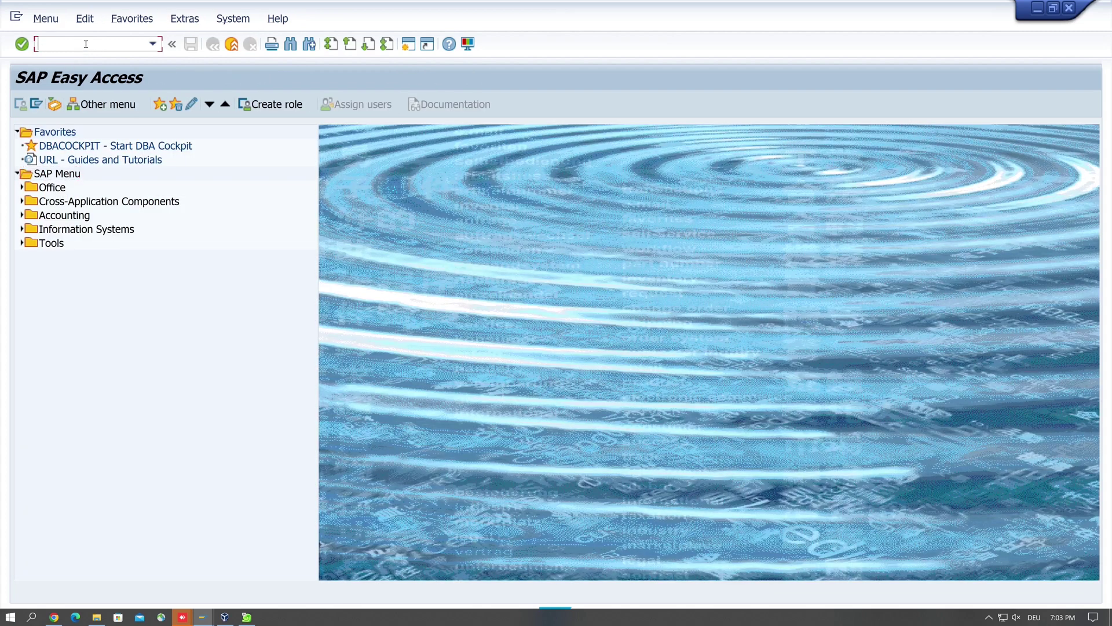
{"action": "type", "text": "/nse16"}
{"action": "key", "text": "Return"}
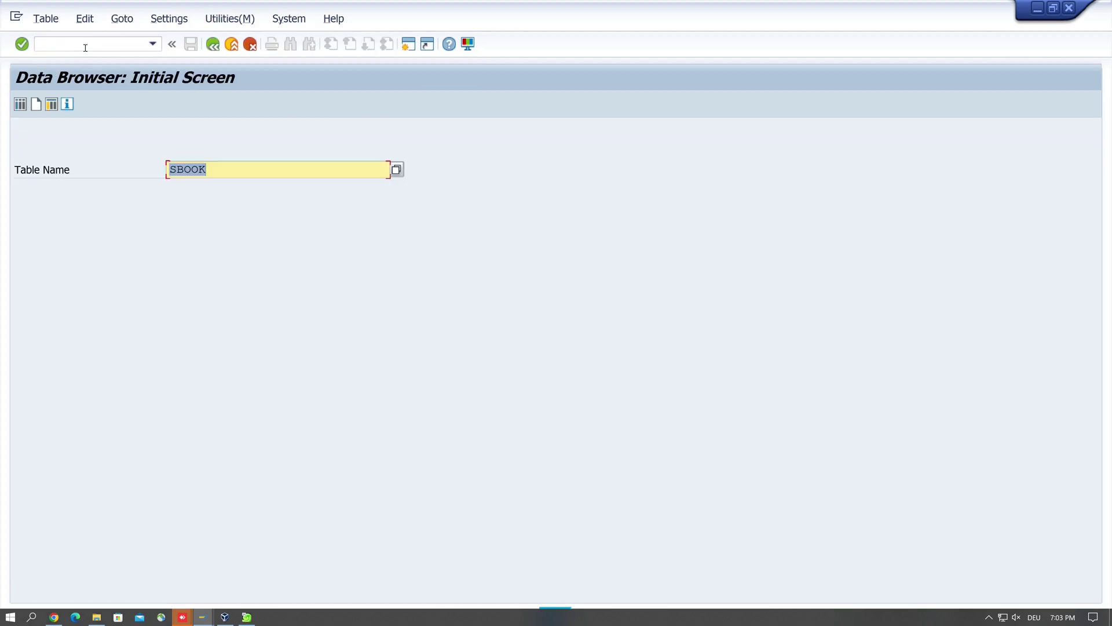
{"action": "left_click", "coordinate": [20, 103]}
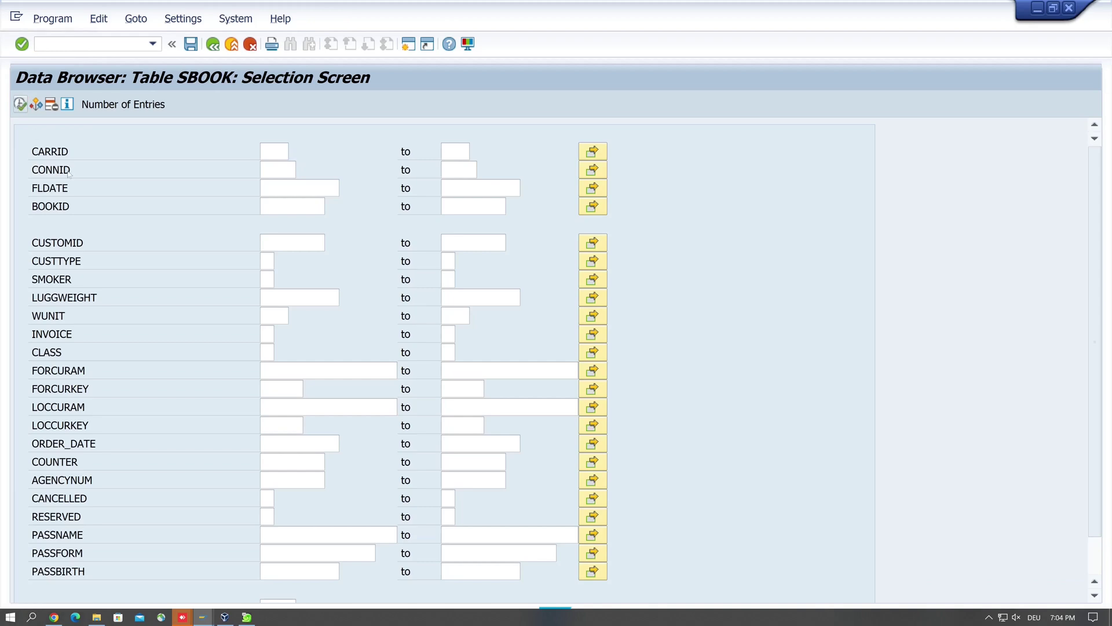
{"action": "key", "text": "F8"}
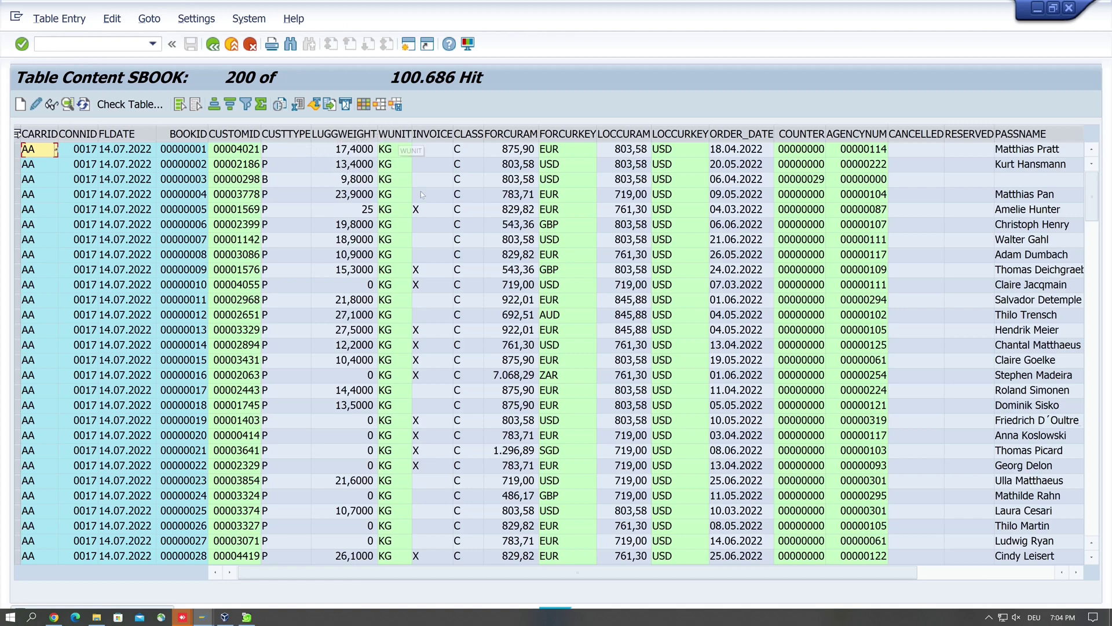
{"action": "left_click", "coordinate": [379, 105]}
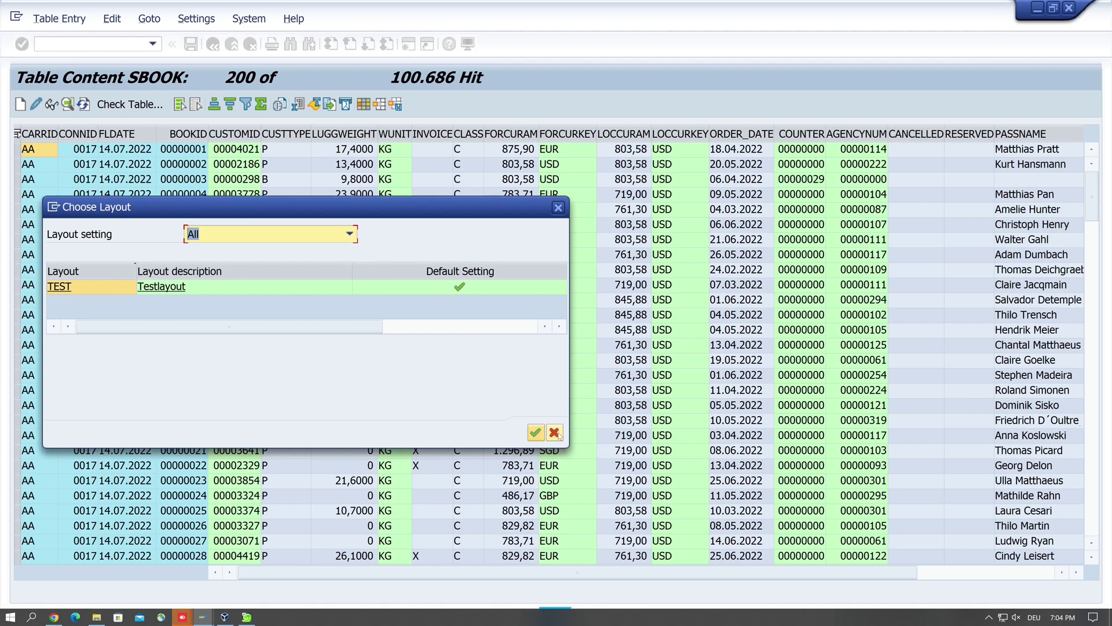
{"action": "left_click", "coordinate": [535, 432]}
{"action": "left_click", "coordinate": [364, 104]}
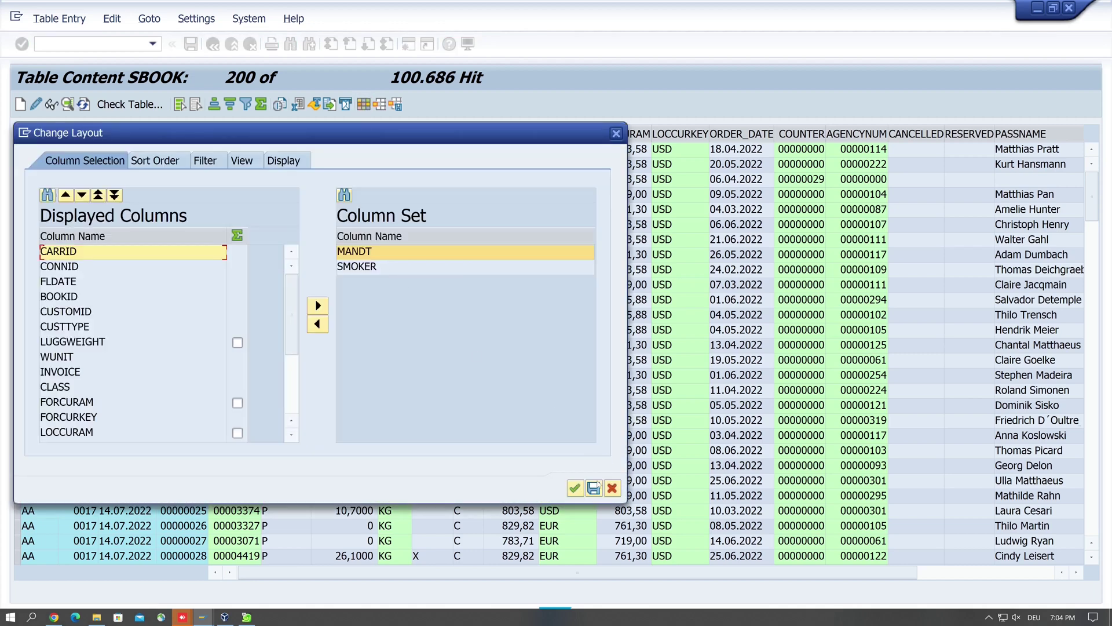
{"action": "left_click", "coordinate": [594, 488]}
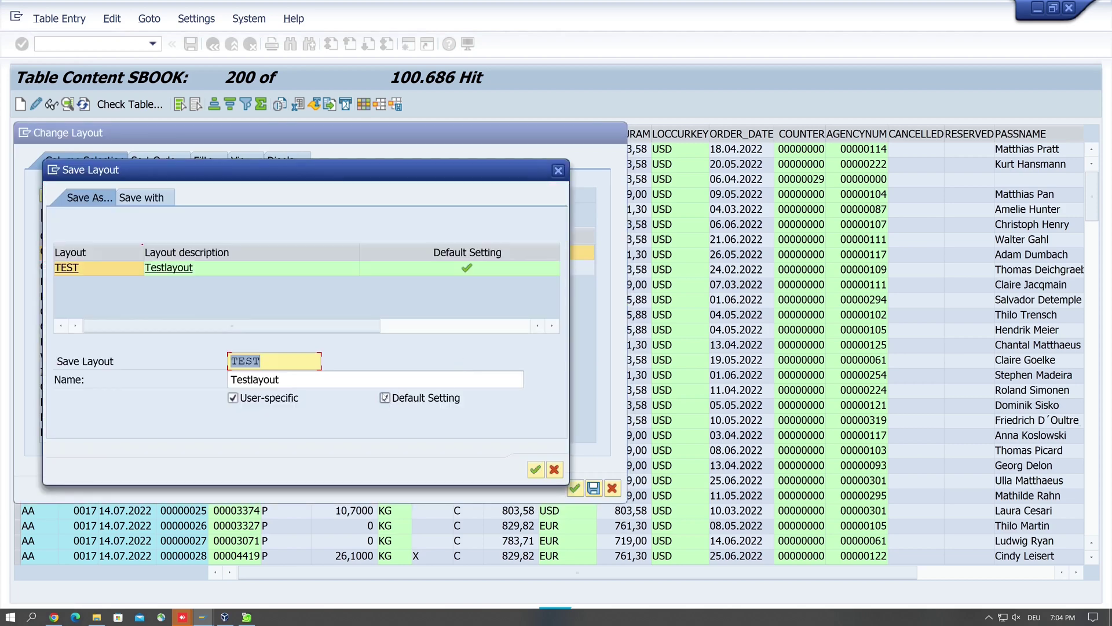
{"action": "left_click", "coordinate": [384, 398]}
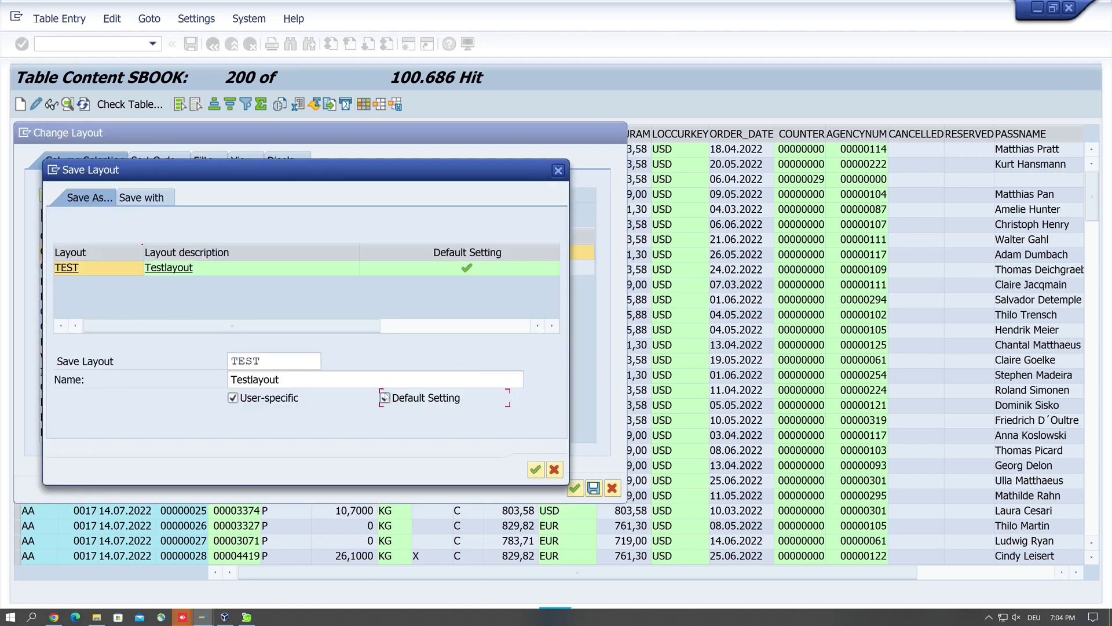
{"action": "left_click", "coordinate": [554, 470]}
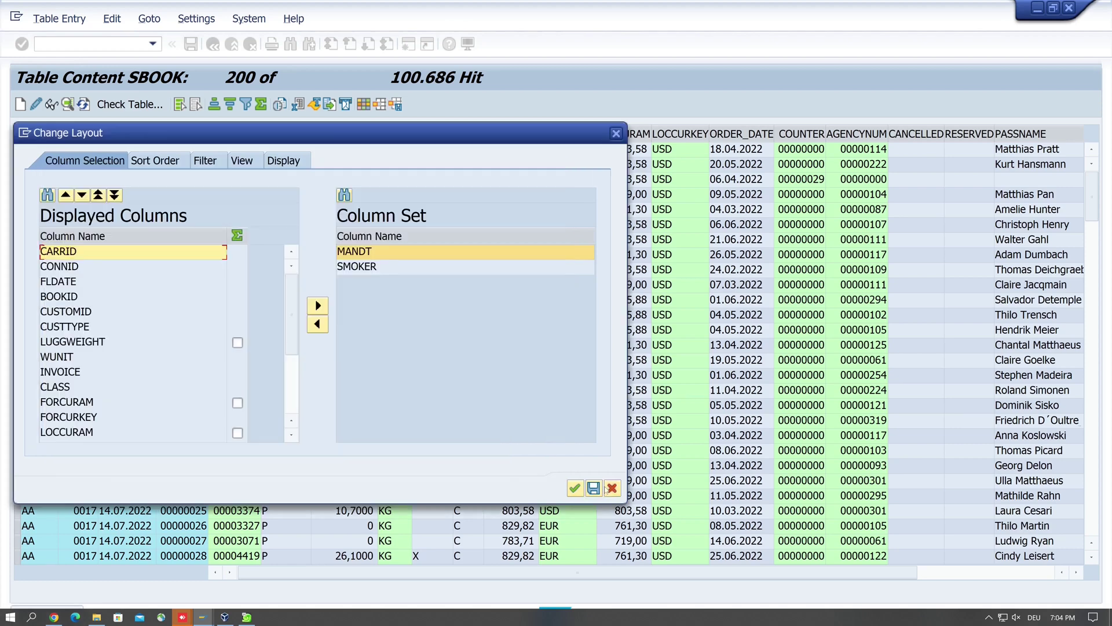
{"action": "left_click", "coordinate": [612, 488]}
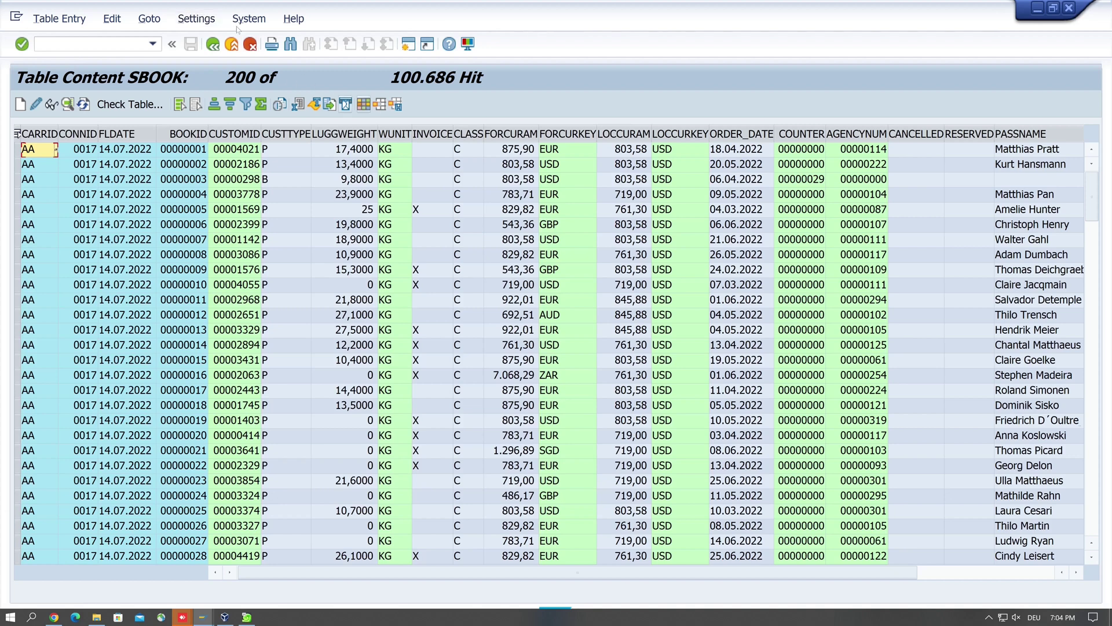
Step: Delete the TEST layout via Settings > Layout > Manage and return to the SBOOK list
{"action": "left_click", "coordinate": [197, 19]}
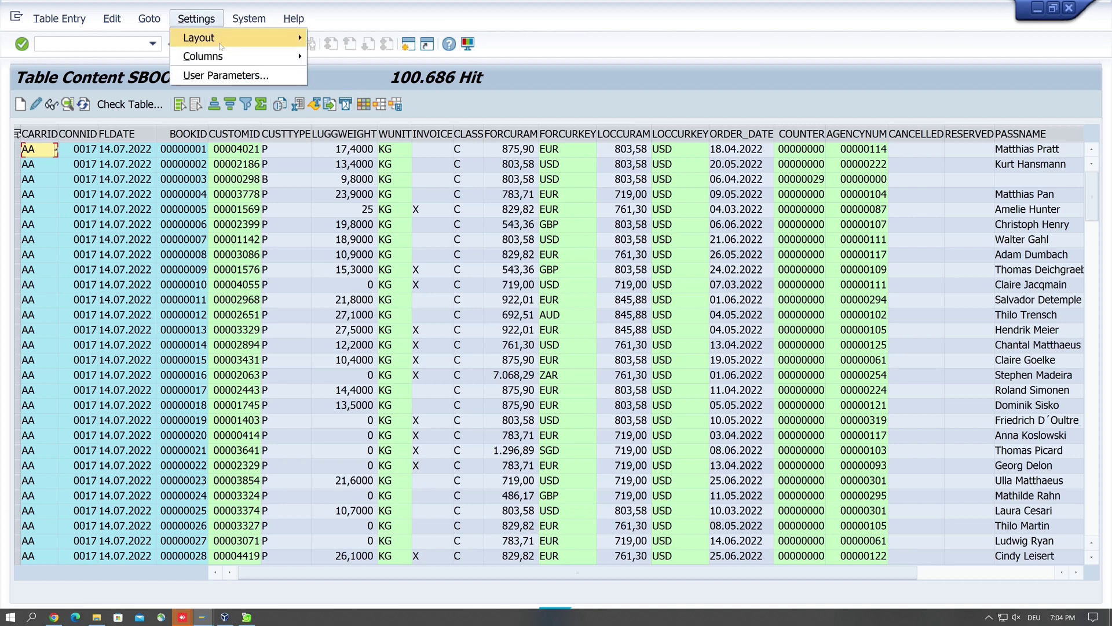
{"action": "mouse_move", "coordinate": [220, 47]}
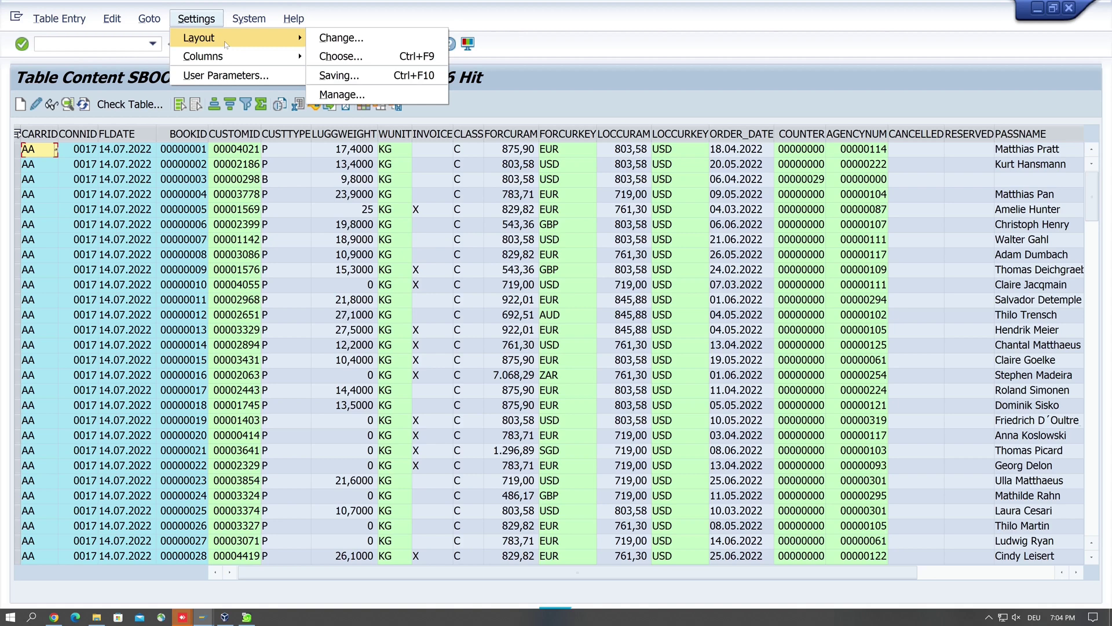
{"action": "left_click", "coordinate": [369, 94]}
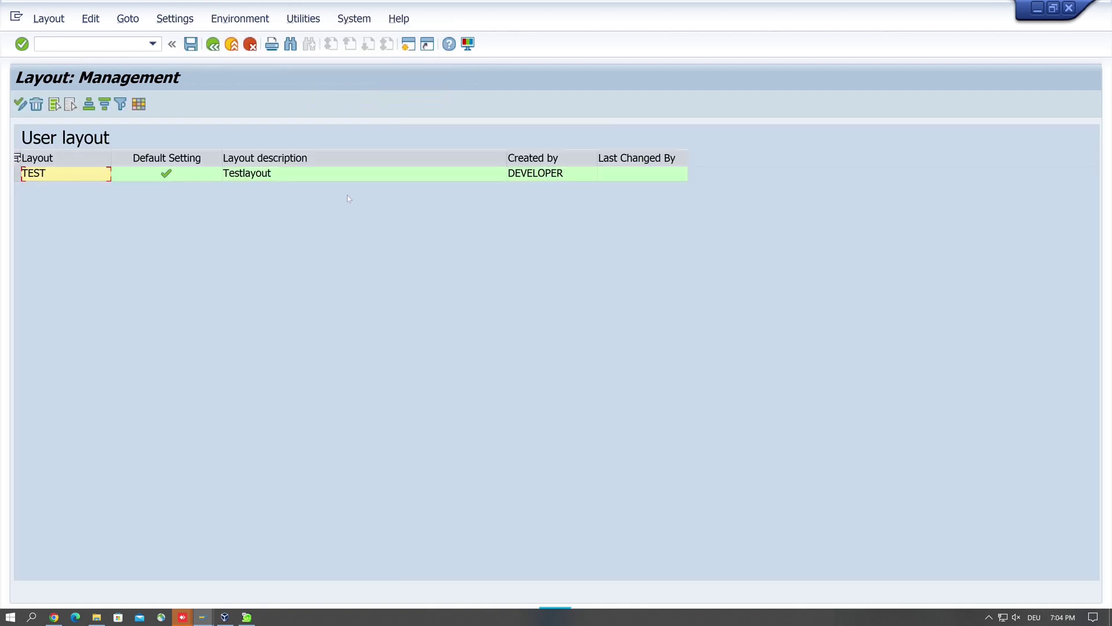
{"action": "left_click", "coordinate": [37, 104]}
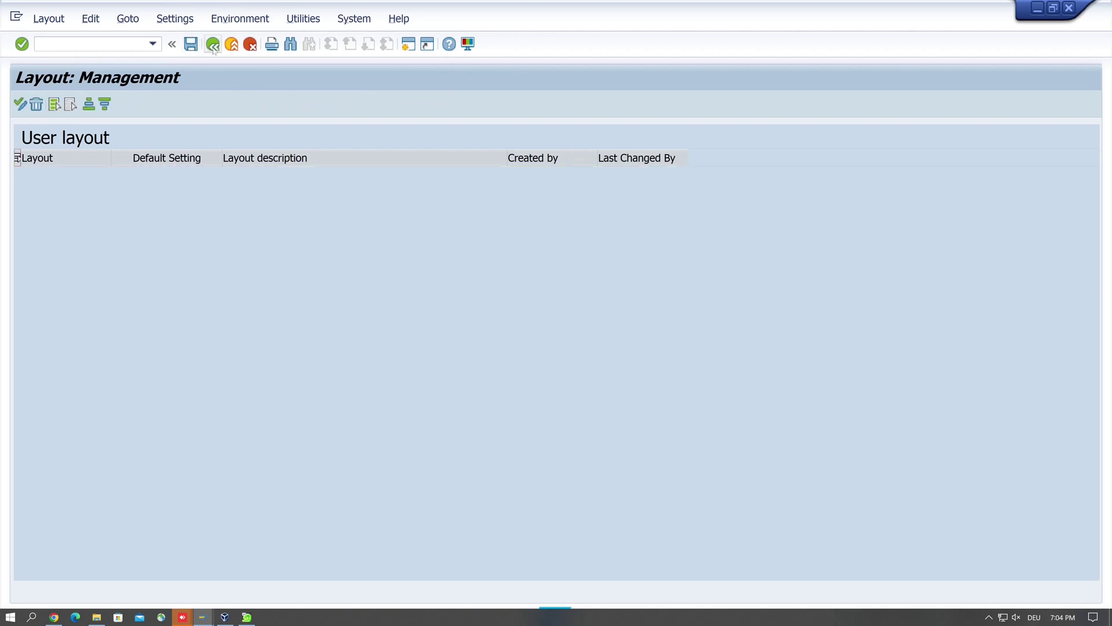
{"action": "left_click", "coordinate": [214, 45]}
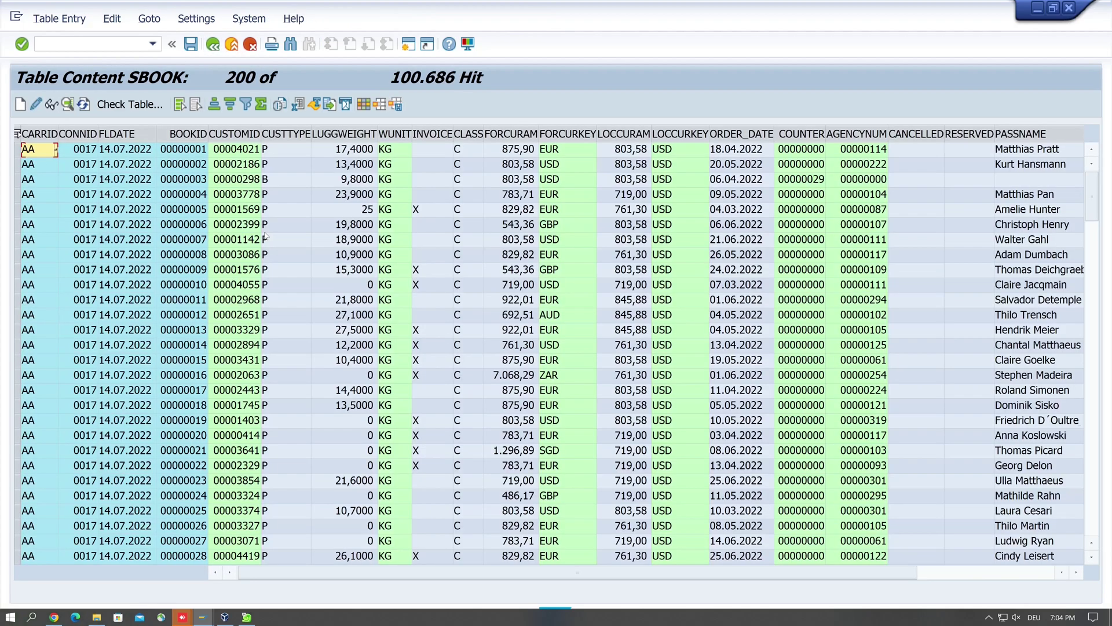
Step: Rerun /nse16 SBOOK table contents and select the reappeared SMOKER column
{"action": "left_click", "coordinate": [104, 49]}
{"action": "type", "text": "/"}
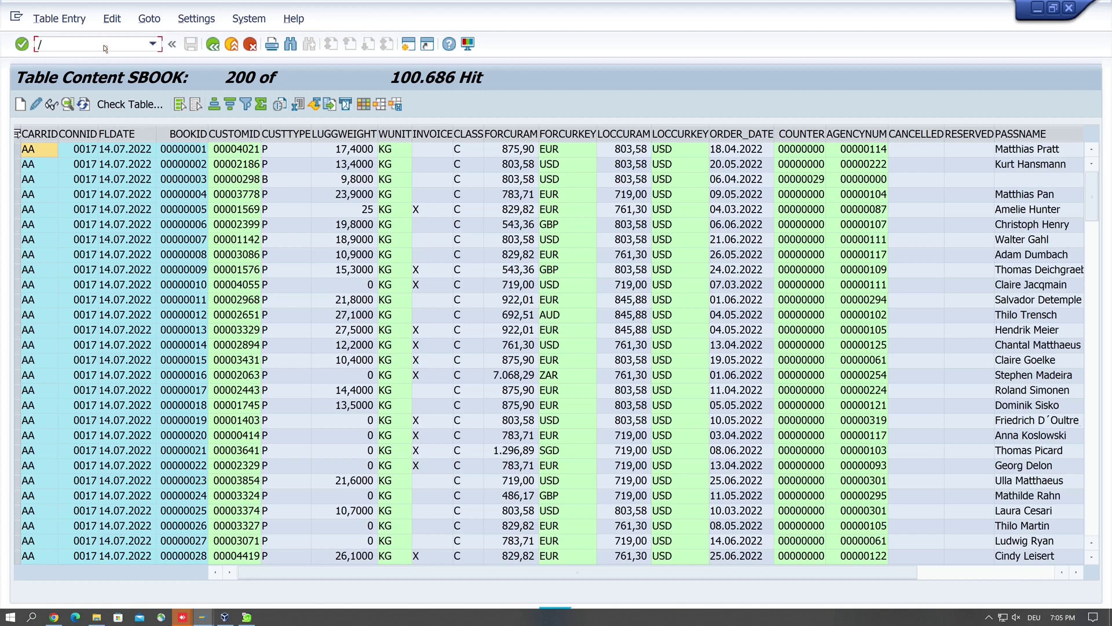
{"action": "type", "text": "nse16"}
{"action": "key", "text": "Return"}
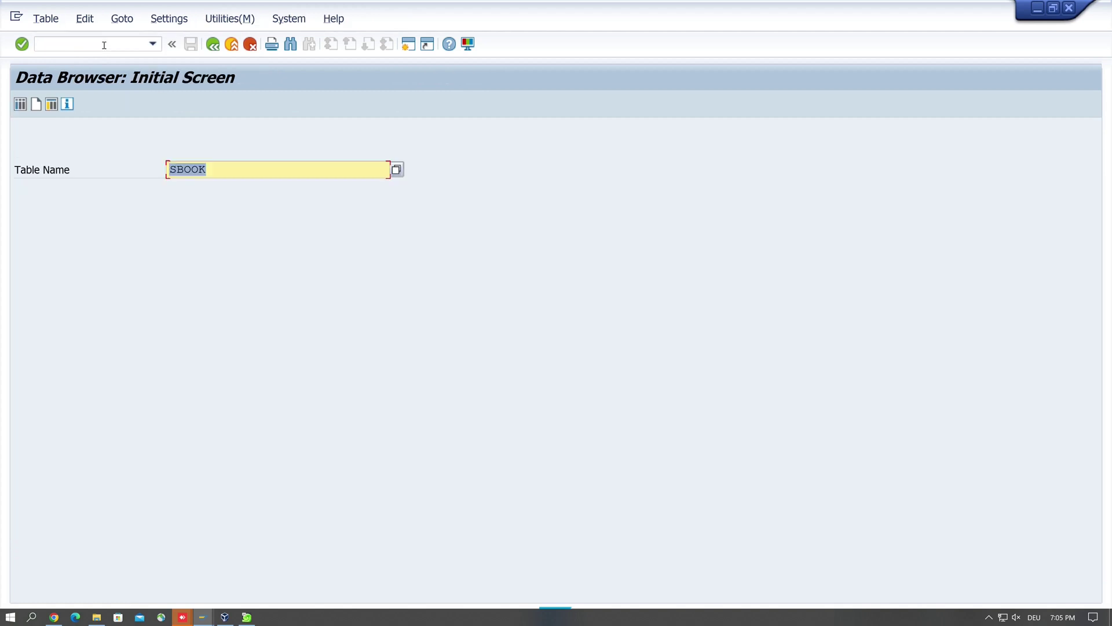
{"action": "left_click", "coordinate": [21, 104]}
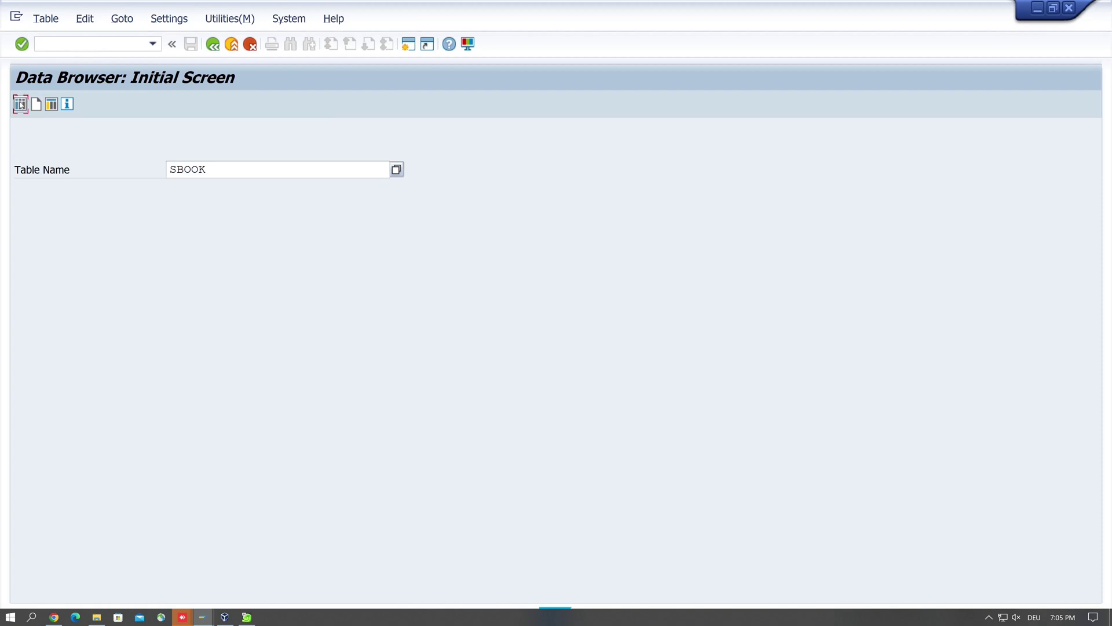
{"action": "left_click", "coordinate": [19, 103]}
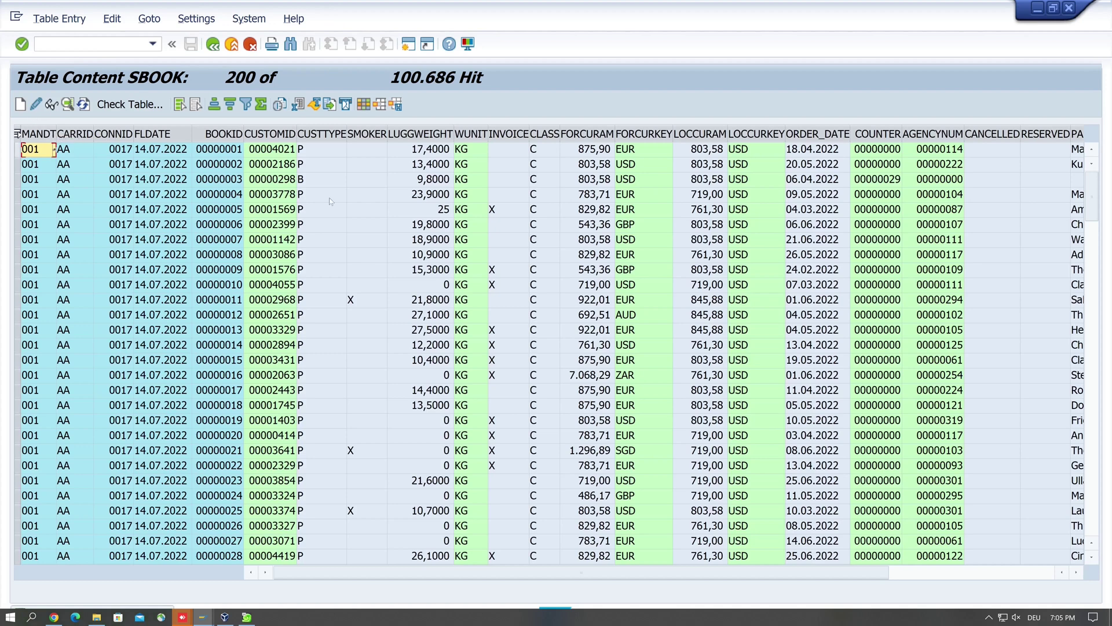
{"action": "left_click", "coordinate": [366, 135]}
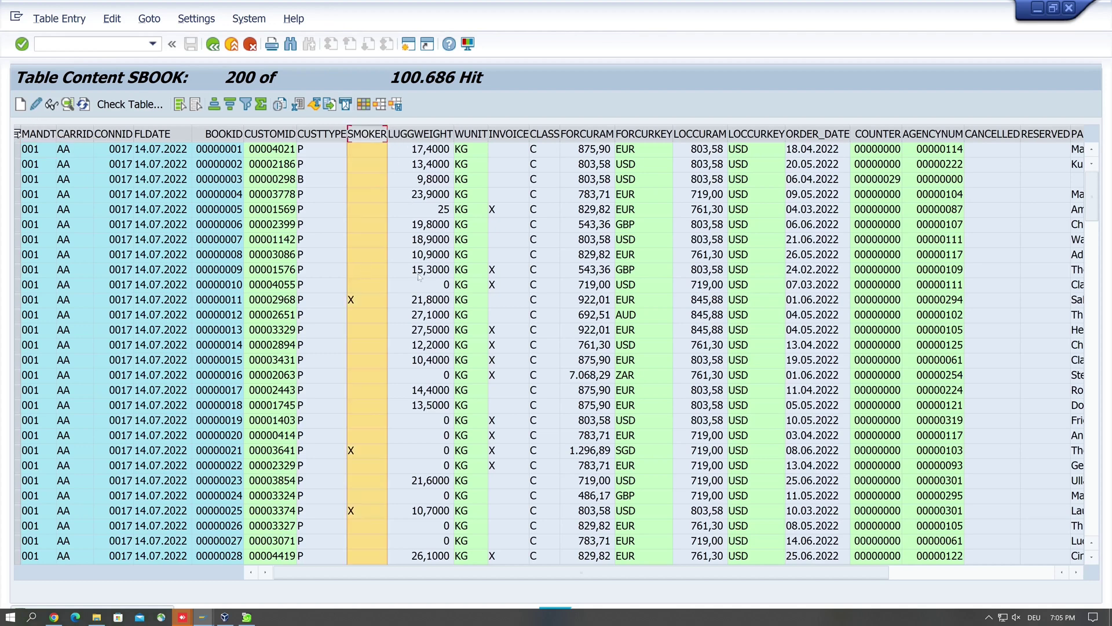